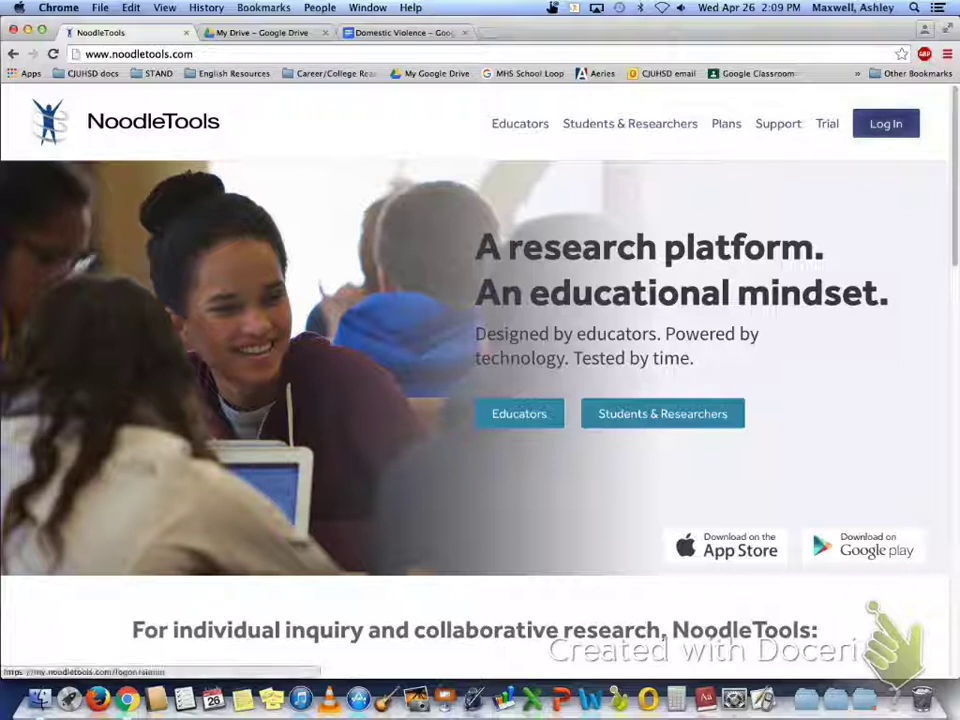
# - Open NoodleTools' new user registration form and choose a NoodleTools MLA Lite account as the subscription type
pyautogui.click(885, 123)
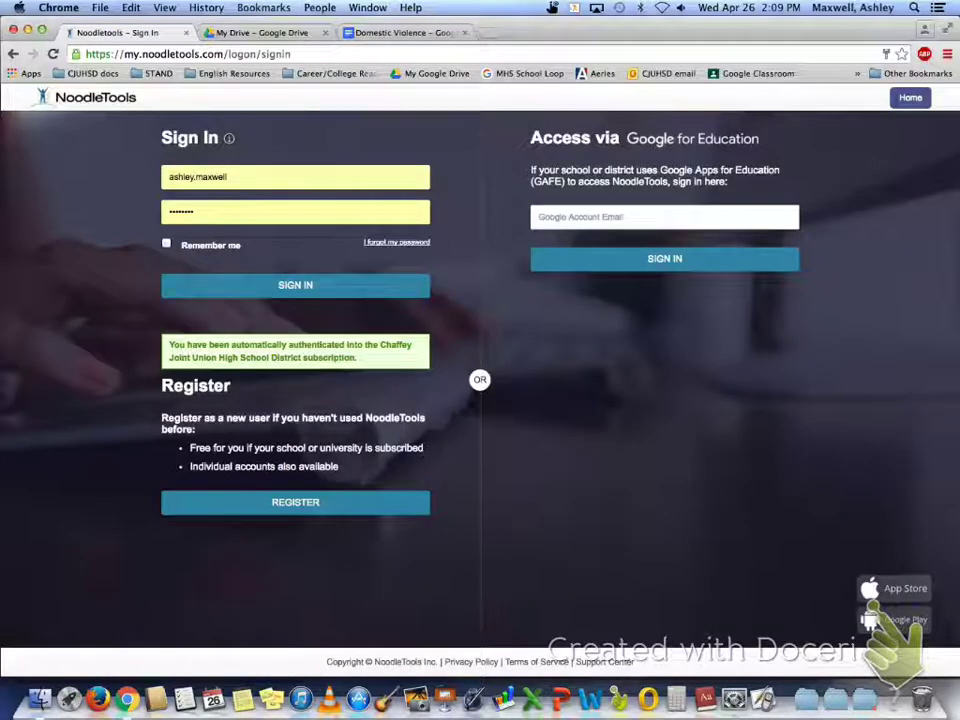
pyautogui.click(295, 502)
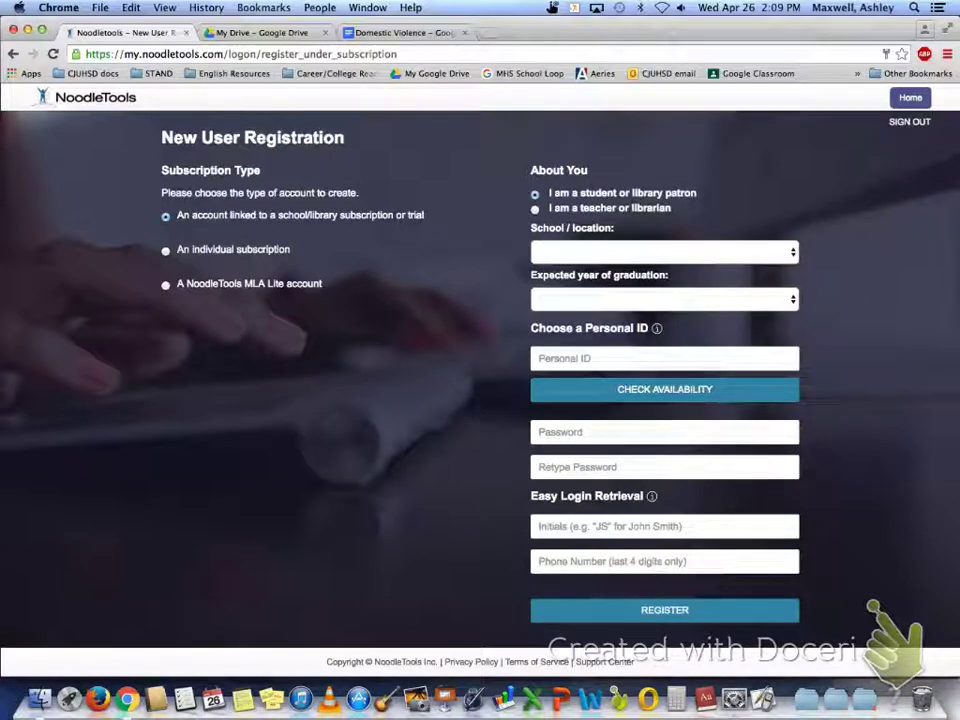
pyautogui.click(165, 285)
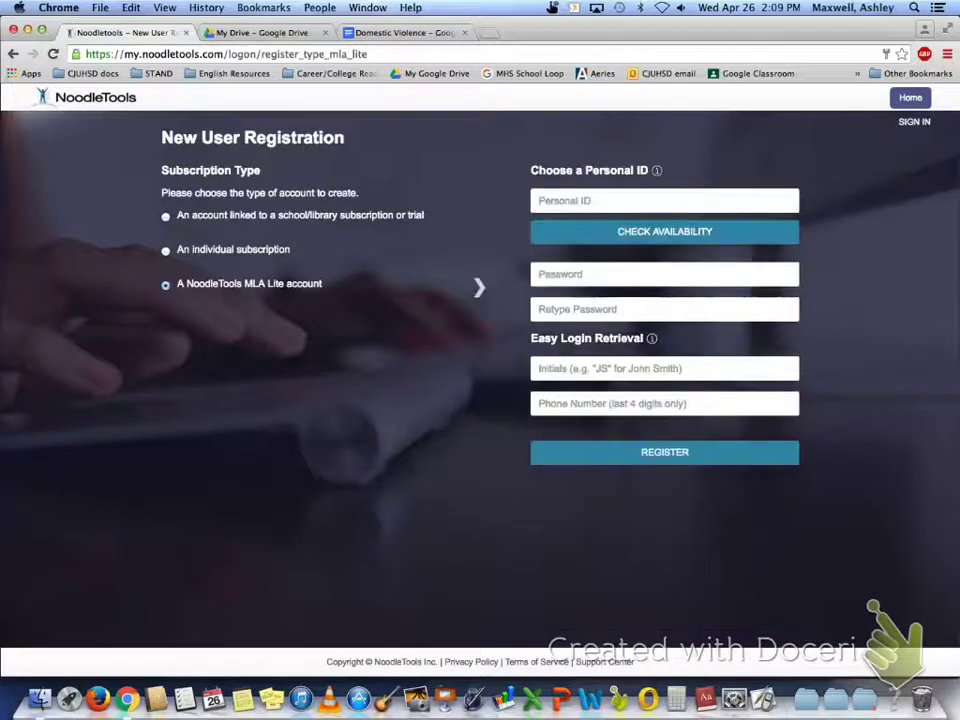
# - Enter the personal ID and account password in the registration form, and go through its password confirmation, initials and phone number fields
pyautogui.click(664, 200)
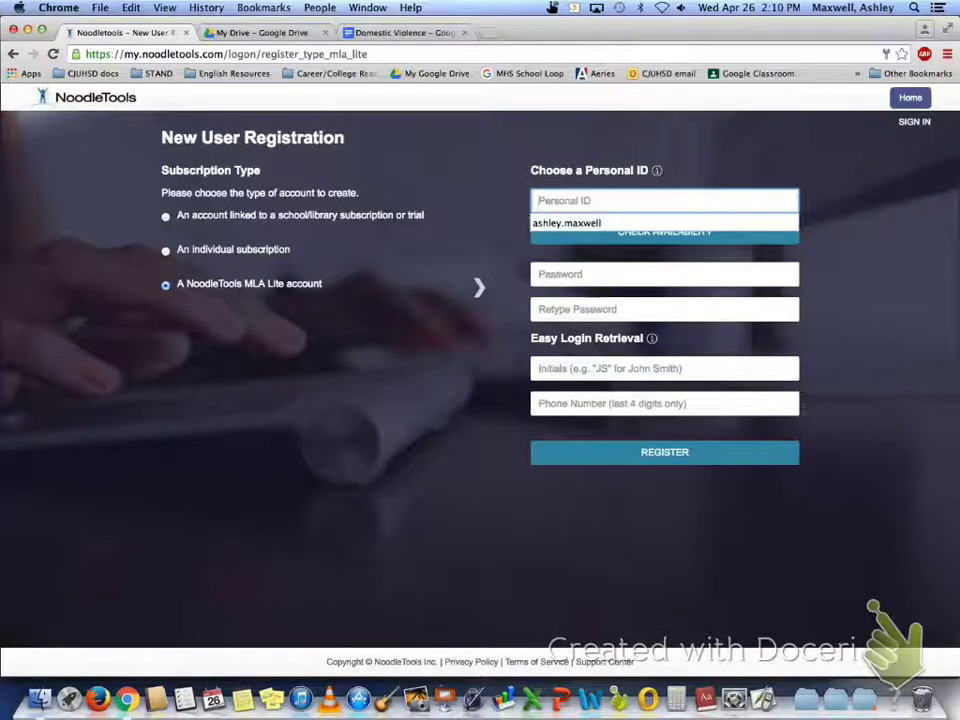
pyautogui.write('Lo')
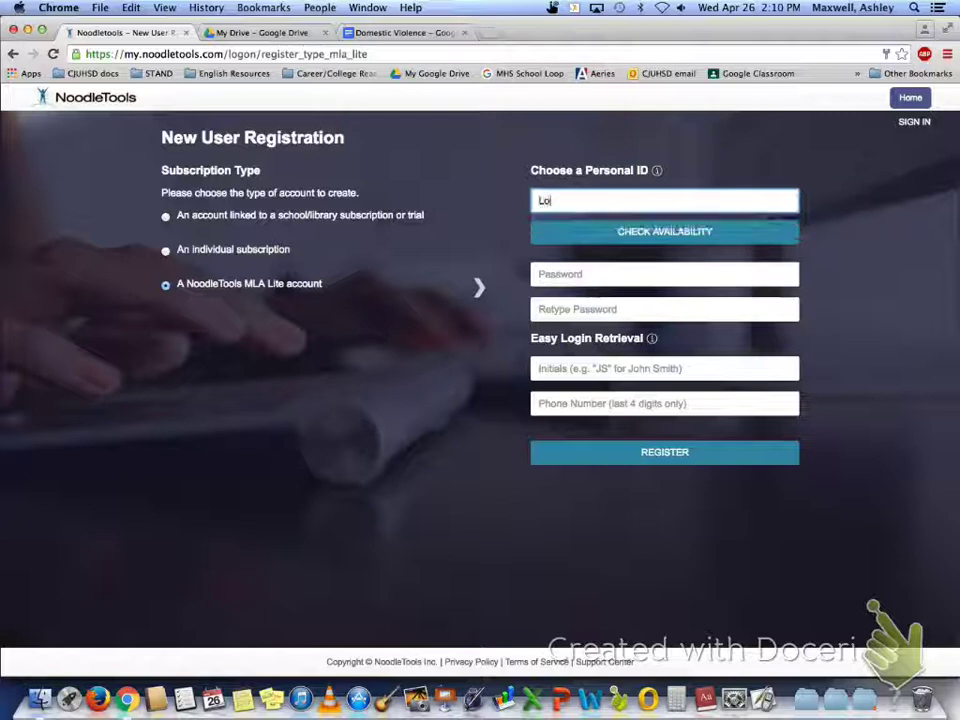
pyautogui.write('ng ID')
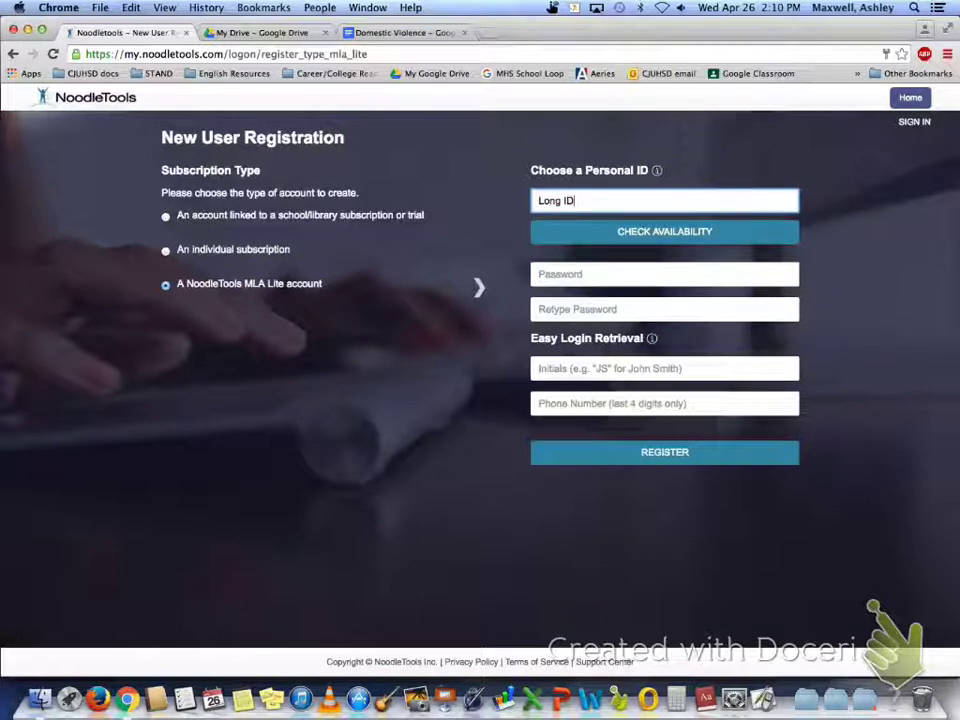
pyautogui.click(540, 274)
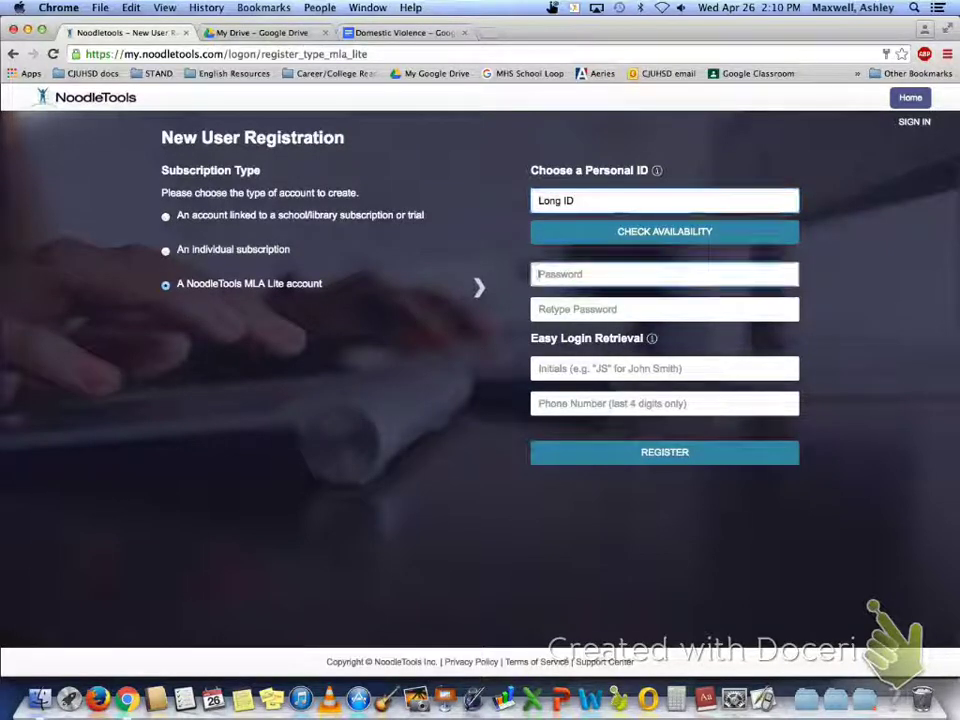
pyautogui.write('****')
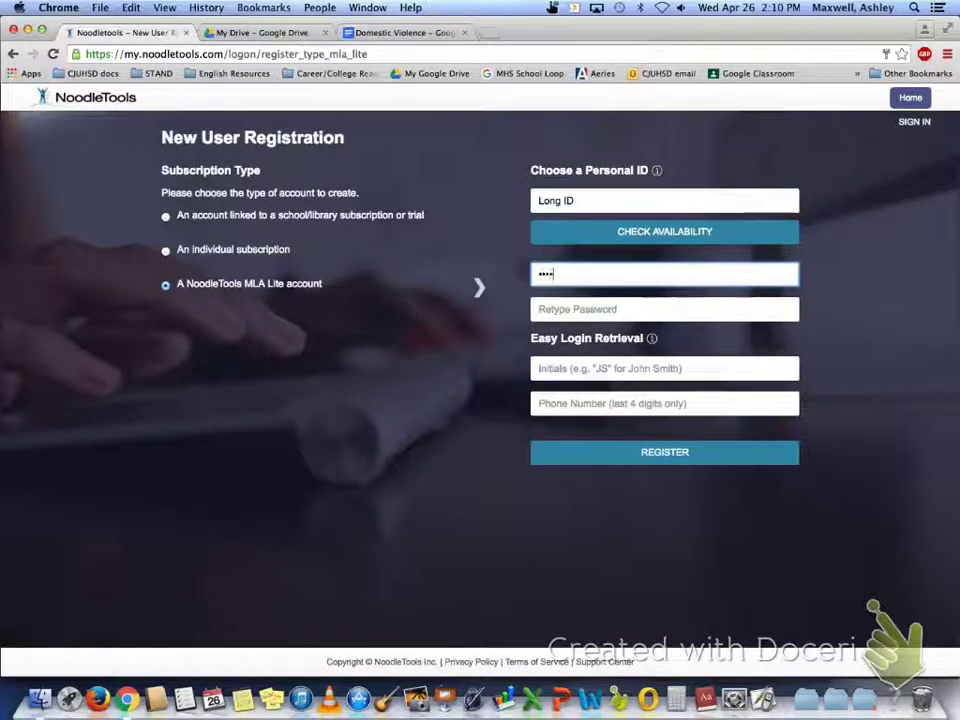
pyautogui.write('*')
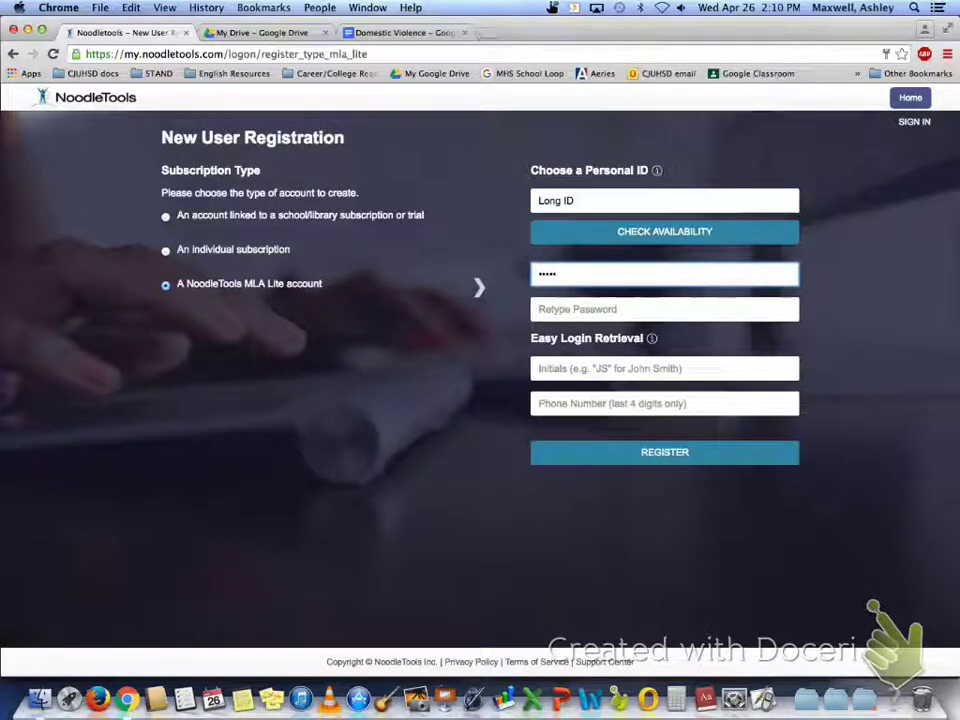
pyautogui.click(539, 309)
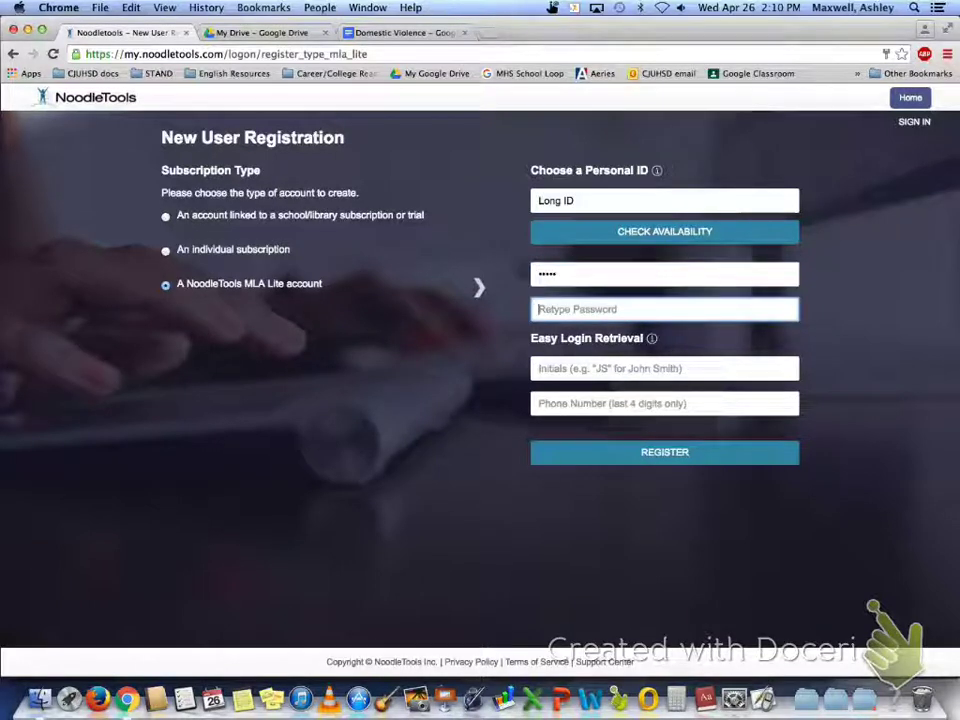
pyautogui.click(539, 368)
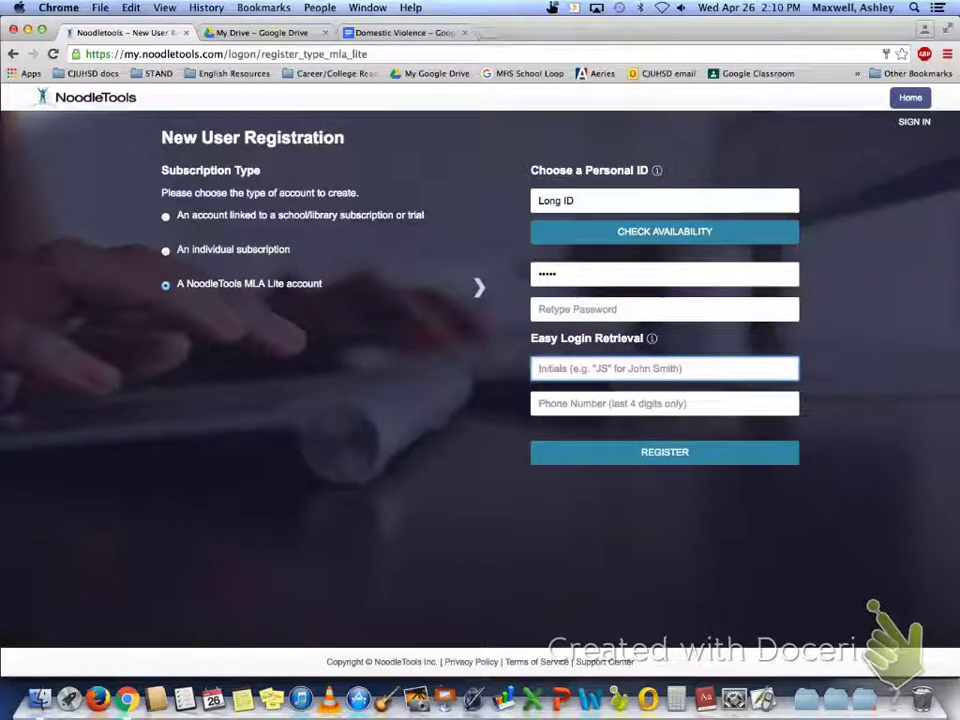
pyautogui.click(539, 403)
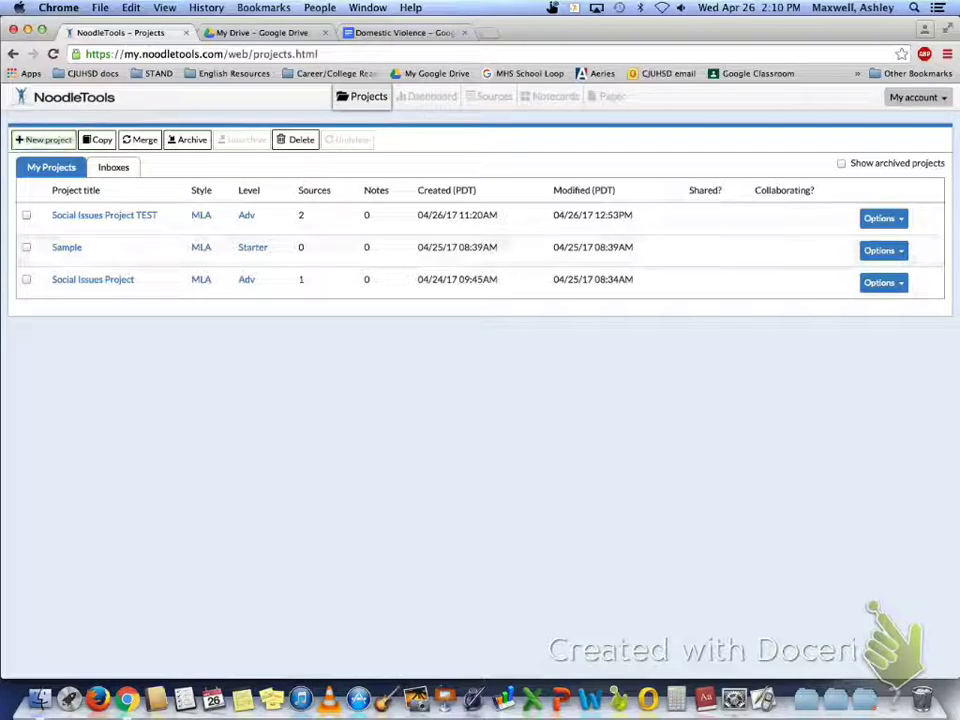
# - Create a new MLA project titled "Social Issues Project, English II" with the Starter citation level
pyautogui.click(43, 139)
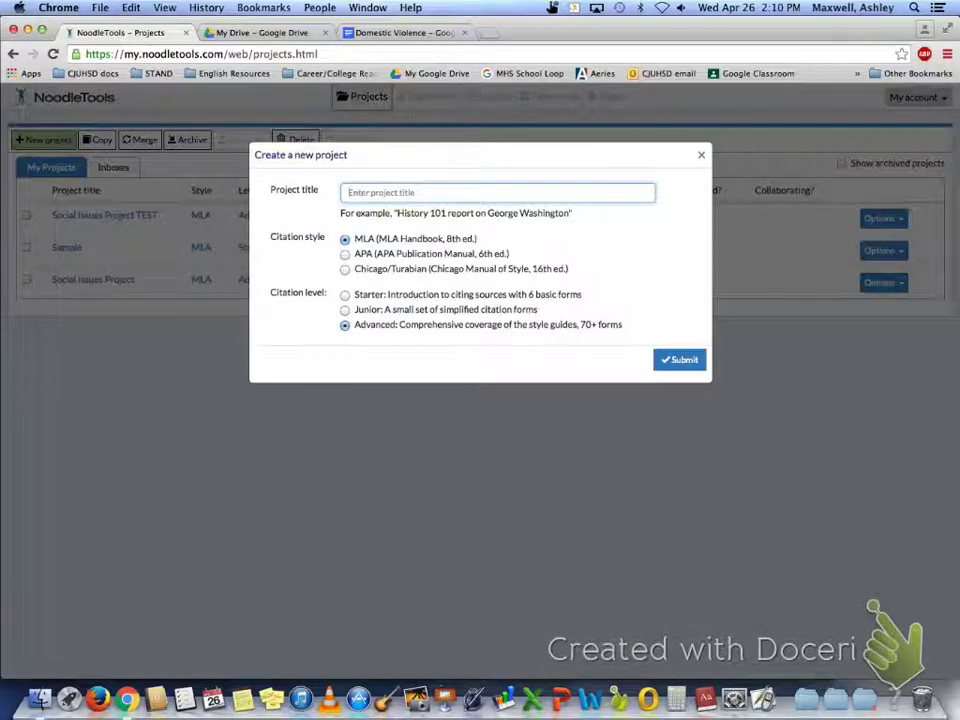
pyautogui.write('Social')
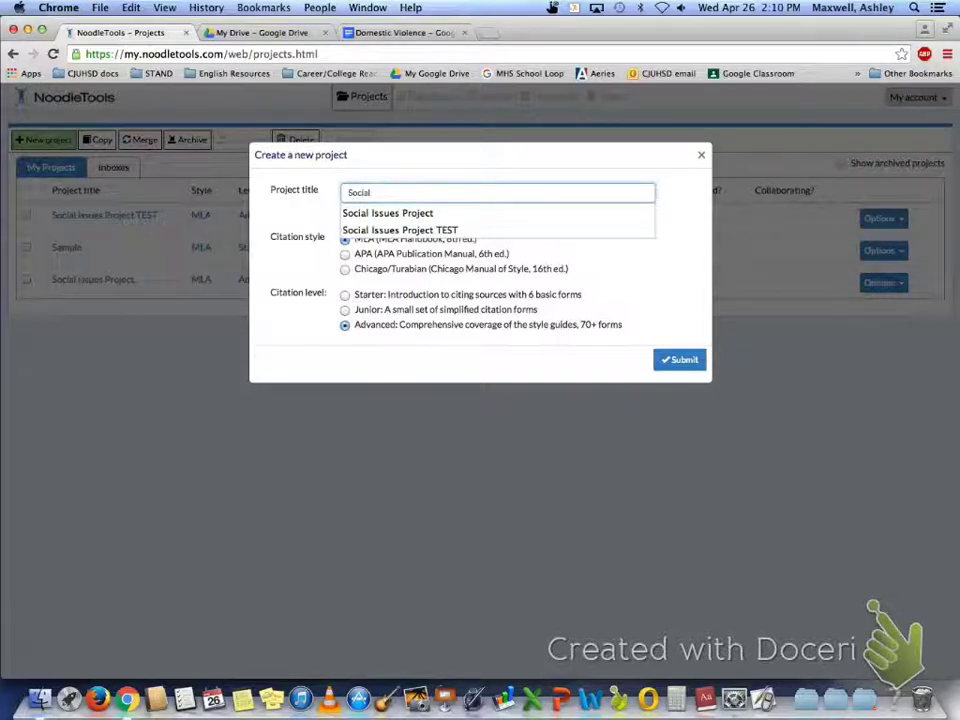
pyautogui.press('Down')
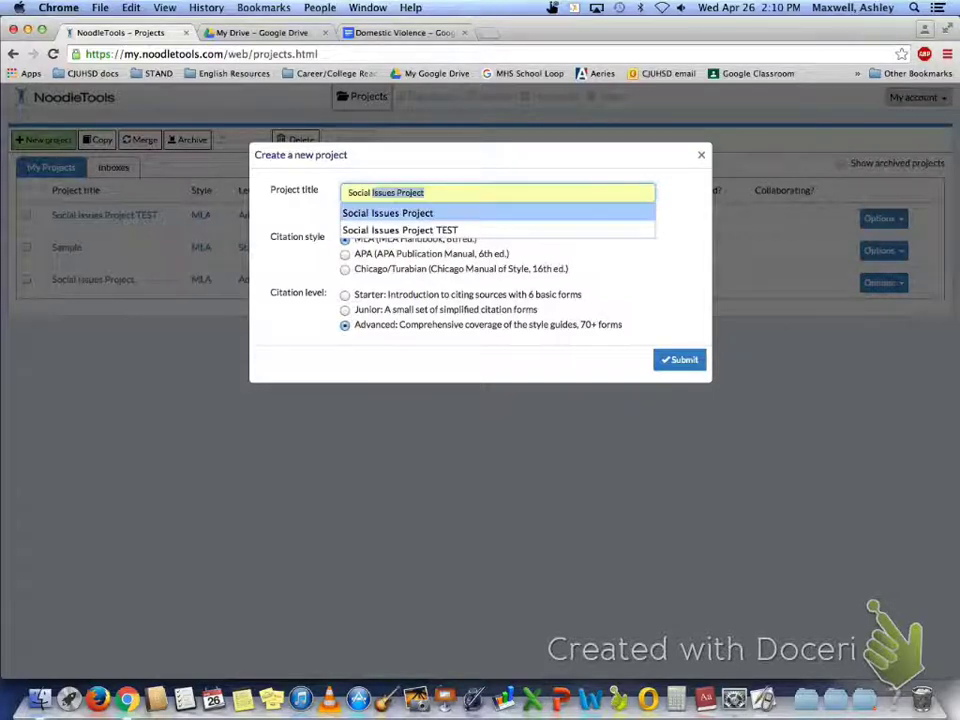
pyautogui.press('Return')
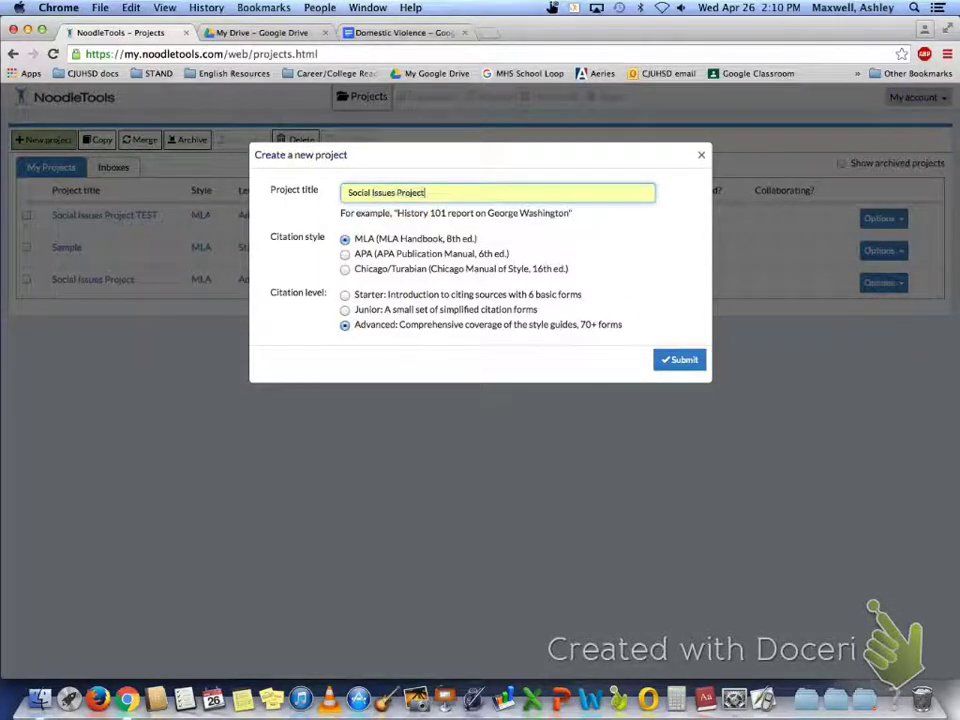
pyautogui.press('BackSpace')
pyautogui.write('. Engl')
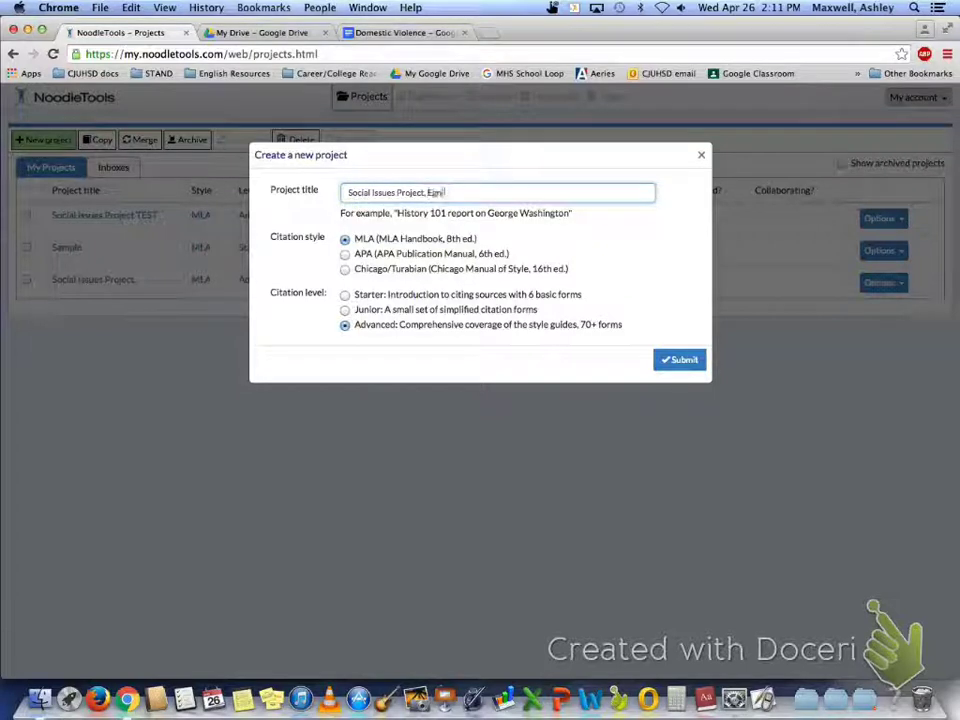
pyautogui.press('BackSpace')
pyautogui.press('BackSpace')
pyautogui.press('BackSpace')
pyautogui.write('nglish II')
pyautogui.click(345, 295)
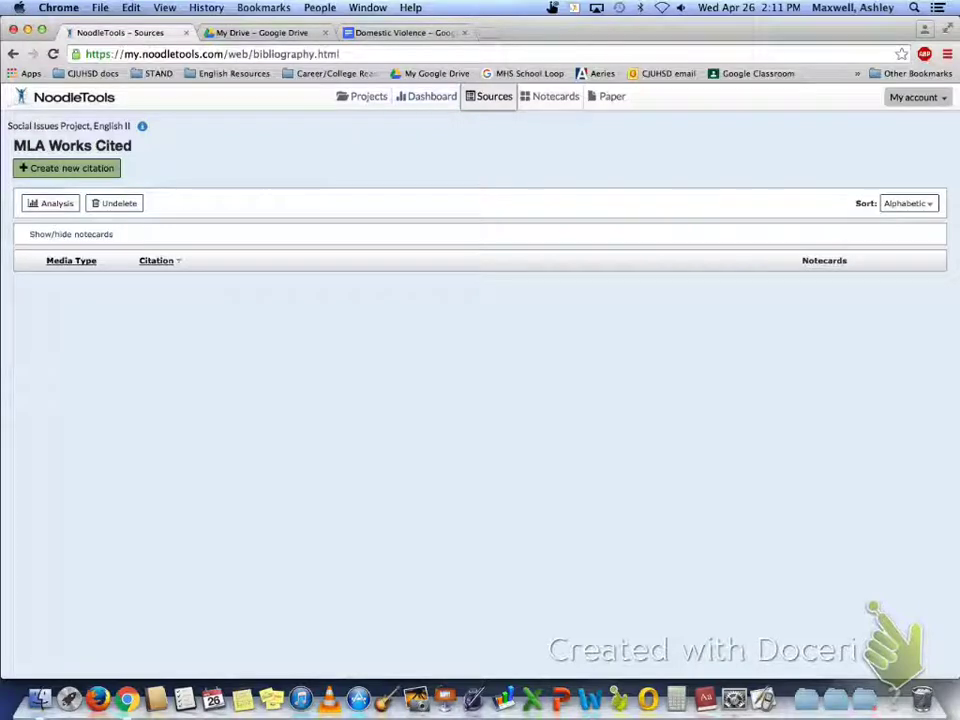
# - Start a new citation for Original Content in Database, with Database as the source location
pyautogui.click(67, 168)
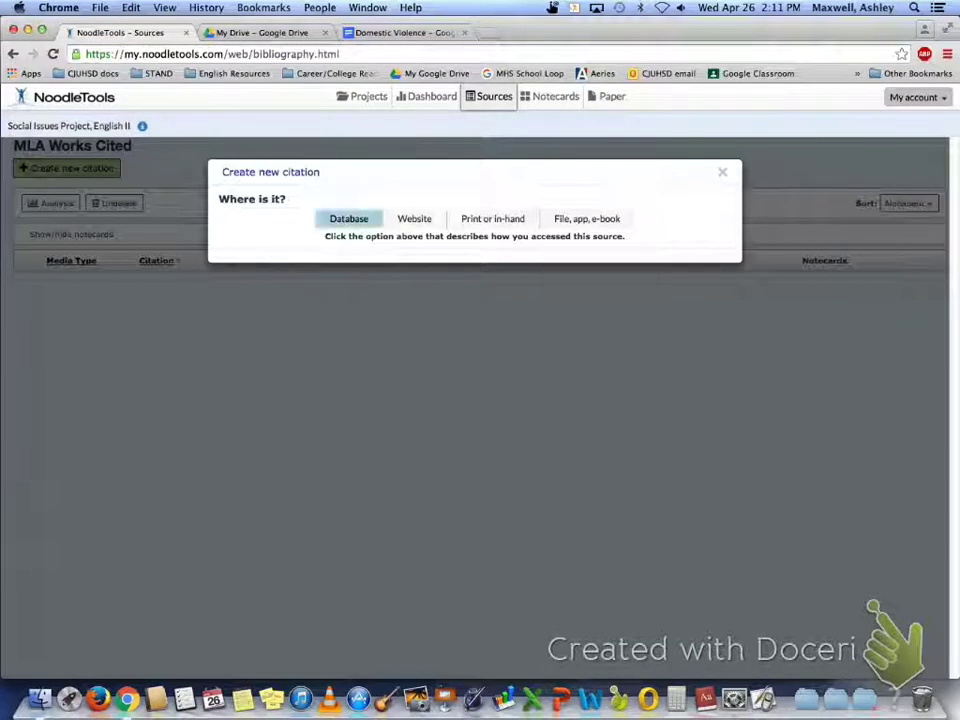
pyautogui.click(349, 218)
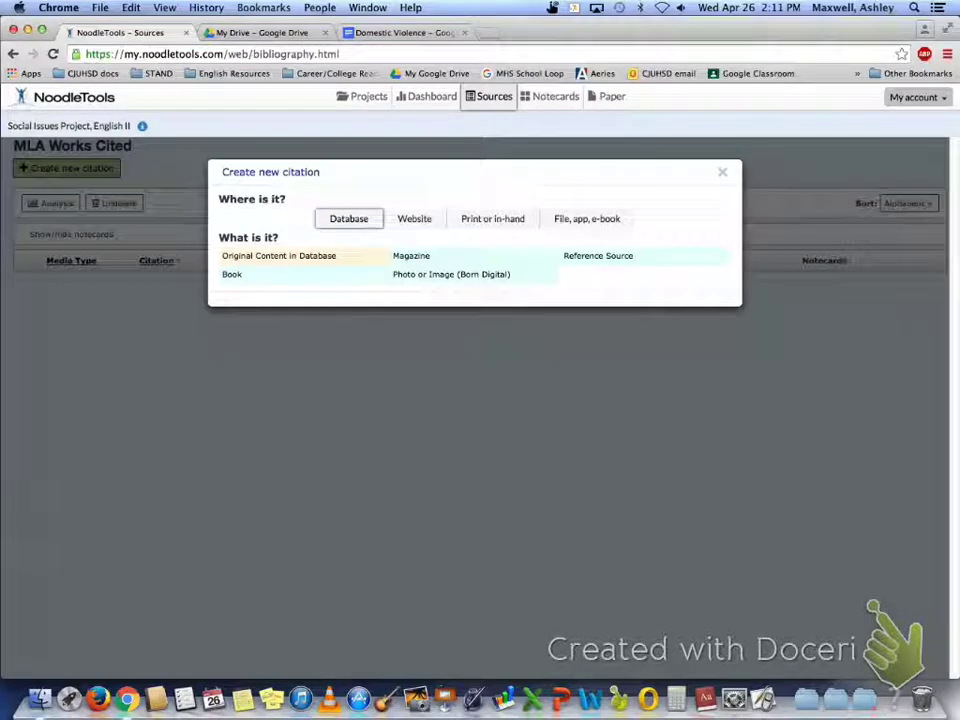
pyautogui.click(279, 255)
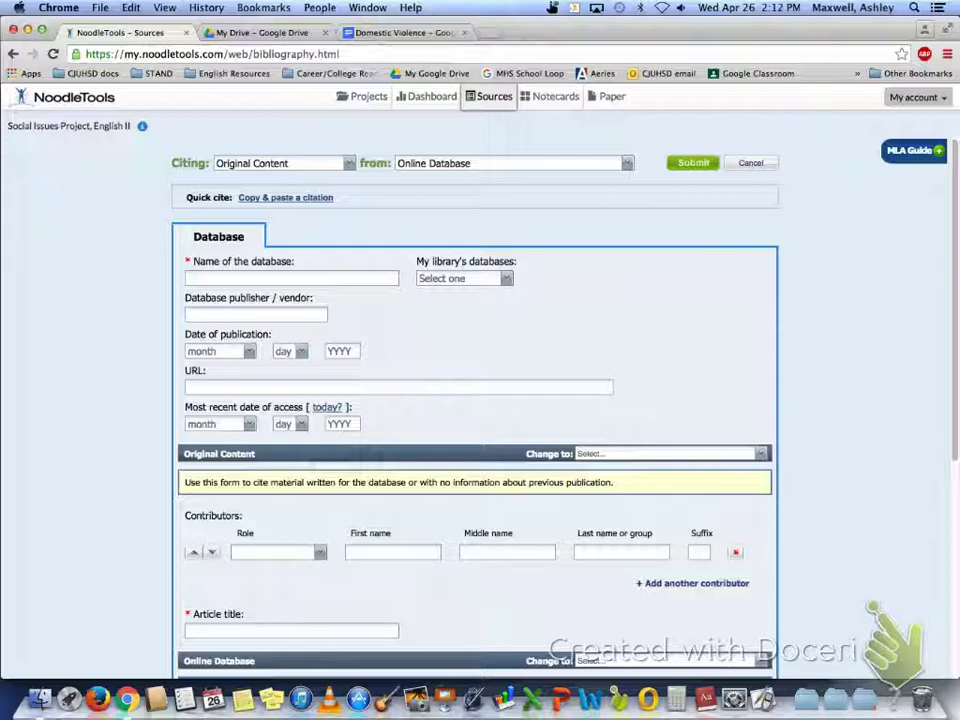
# - Switch to Google Drive, open the Domestic Violence document in the Opposing Viewpoints in Context folder, and copy the citation under Source Citation
pyautogui.click(262, 32)
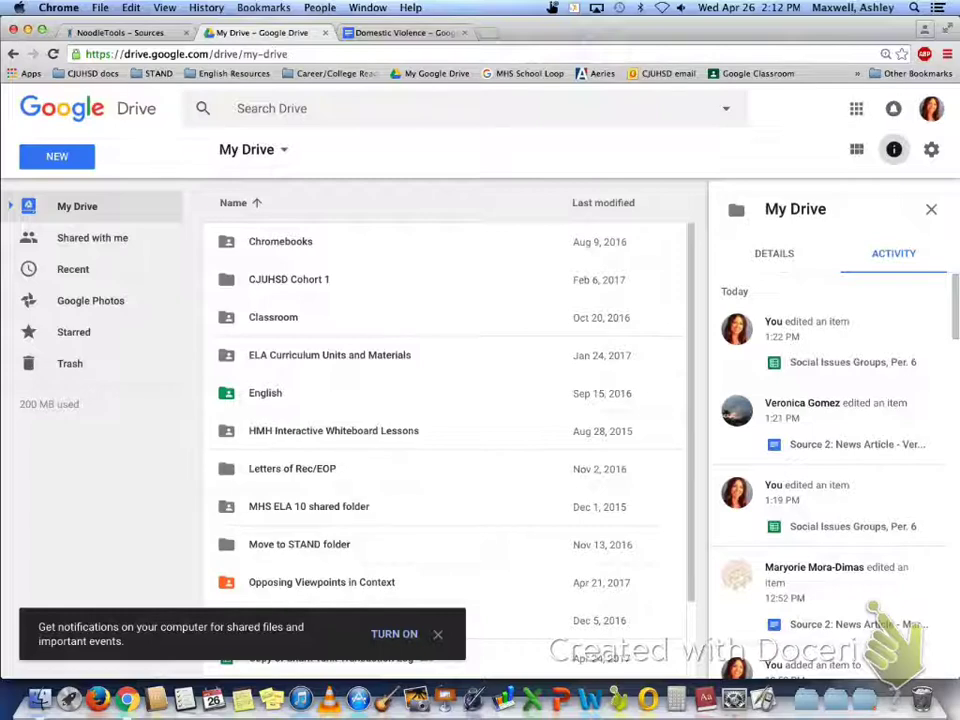
pyautogui.doubleClick(321, 582)
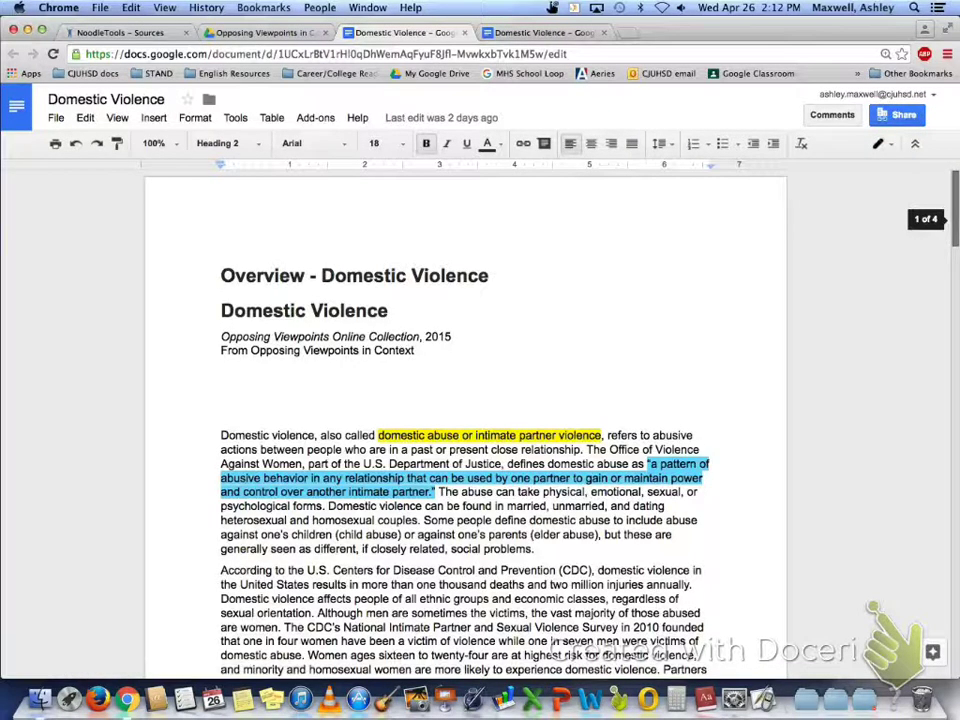
pyautogui.scroll(-20, 465, 420)
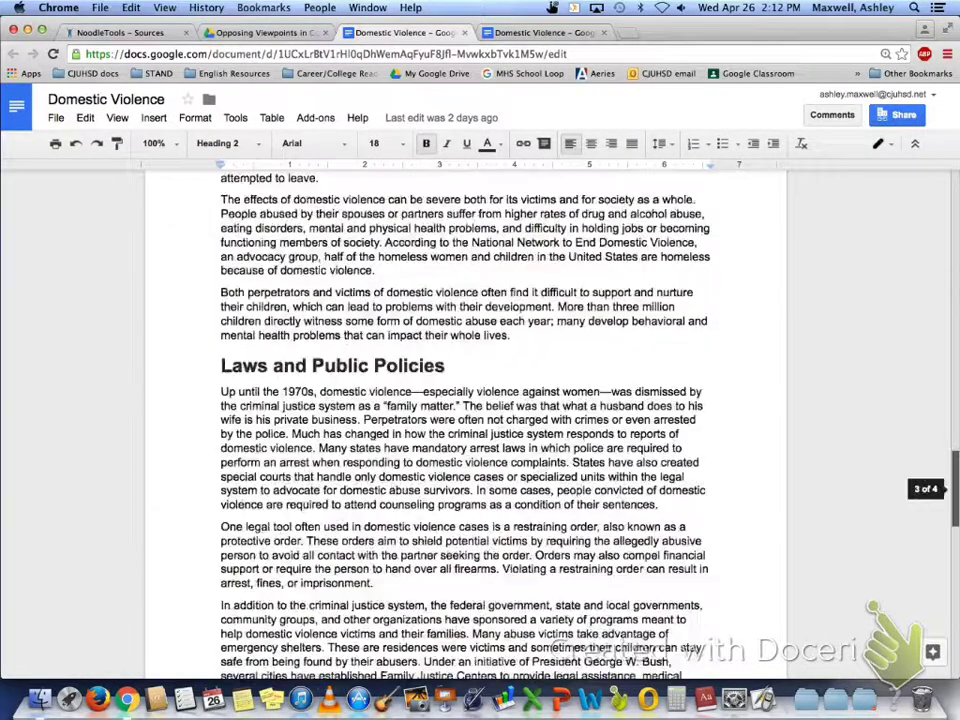
pyautogui.scroll(-10, 465, 420)
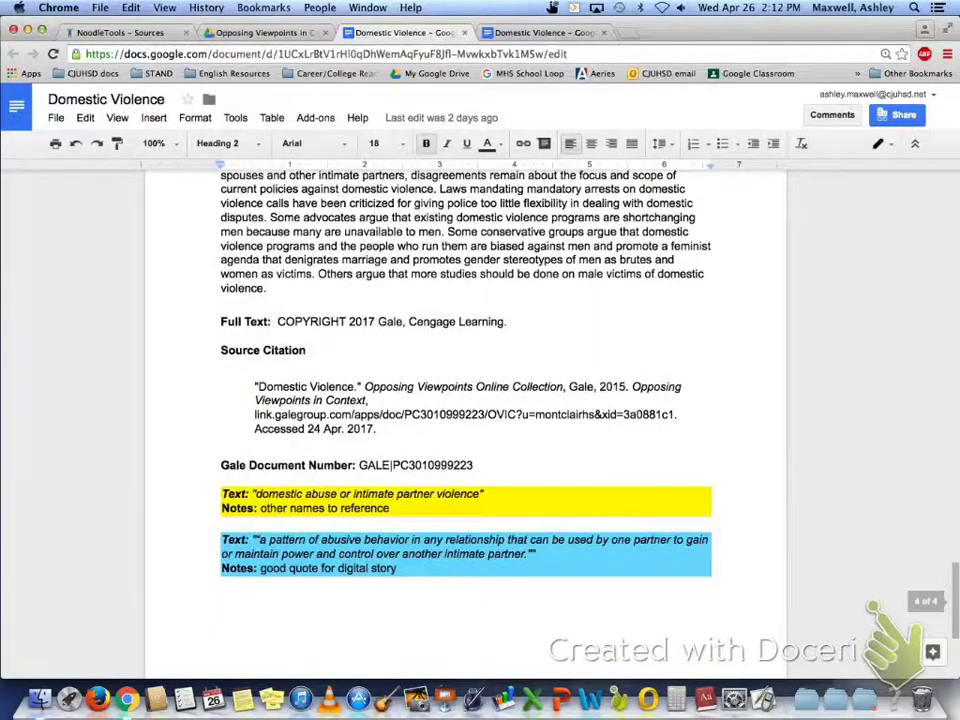
pyautogui.moveTo(221, 350); pyautogui.dragTo(378, 430)
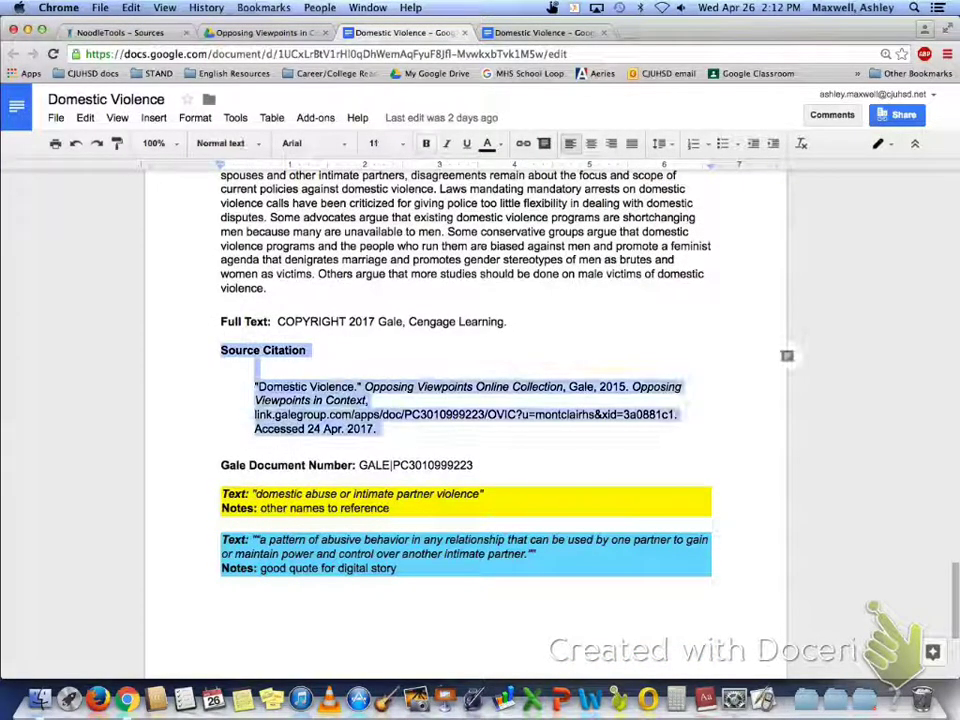
pyautogui.click(377, 429)
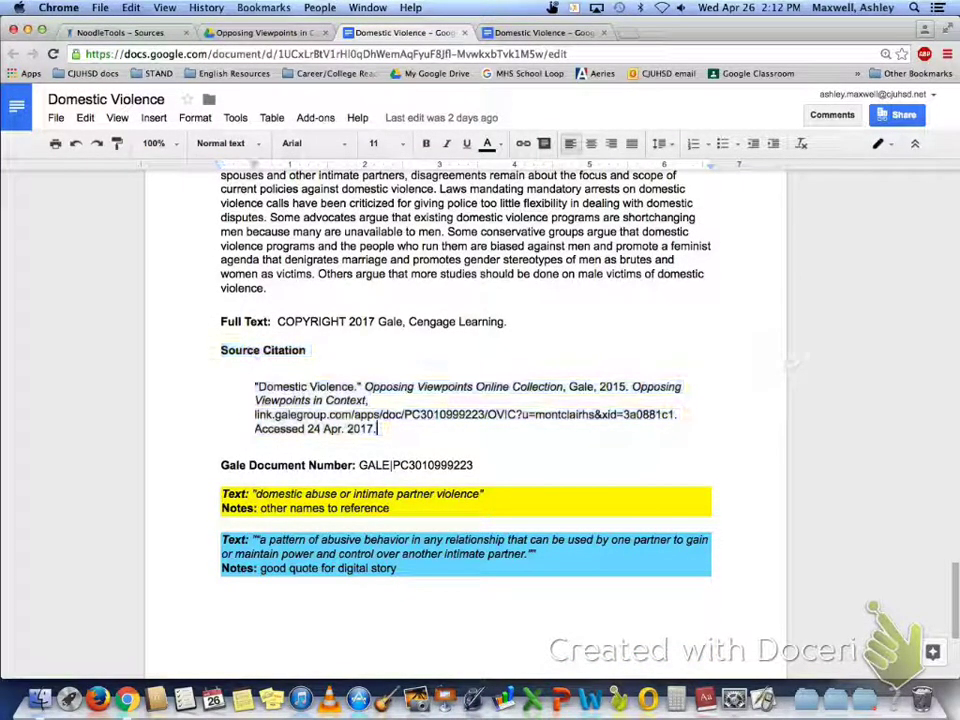
pyautogui.moveTo(255, 387); pyautogui.dragTo(378, 430)
pyautogui.press('super+c')
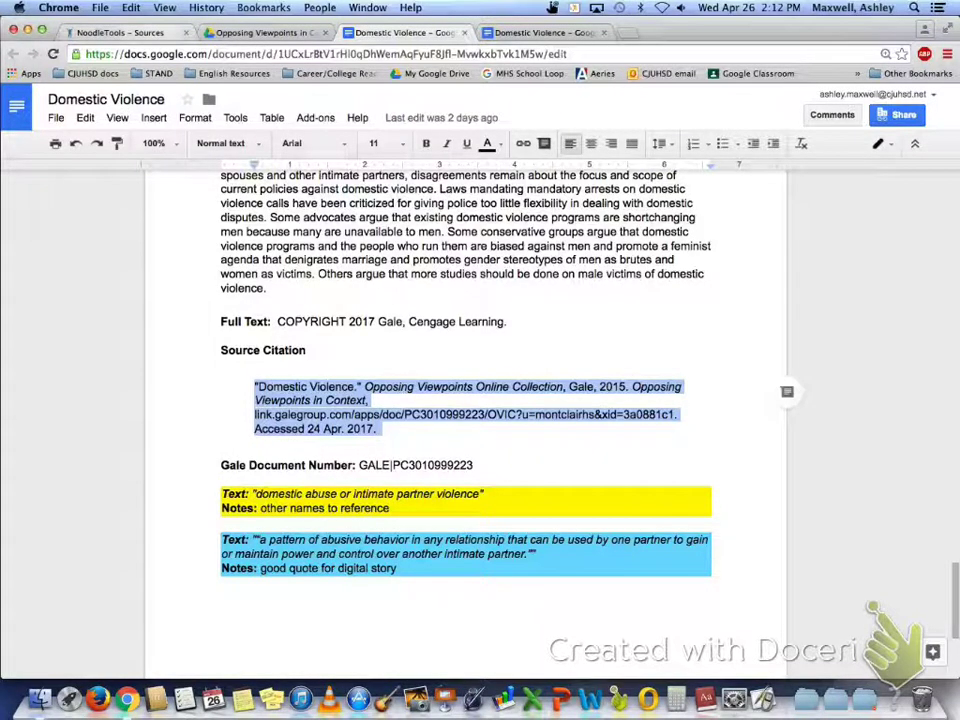
# - Back in NoodleTools, paste the copied Domestic Violence citation as a preformatted quick citation and submit it
pyautogui.click(120, 32)
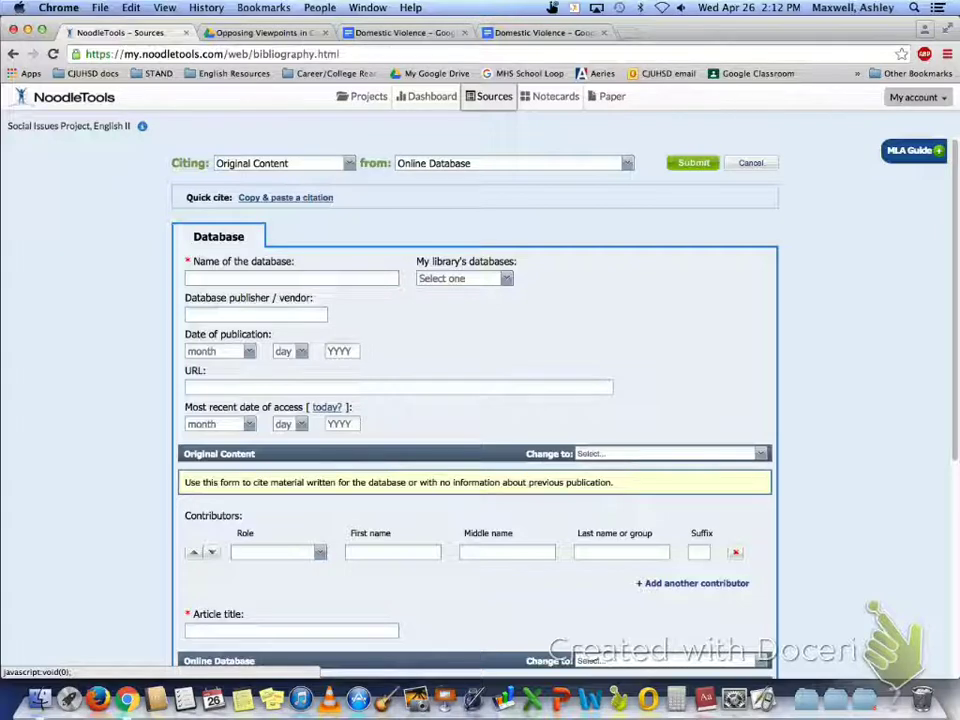
pyautogui.click(285, 197)
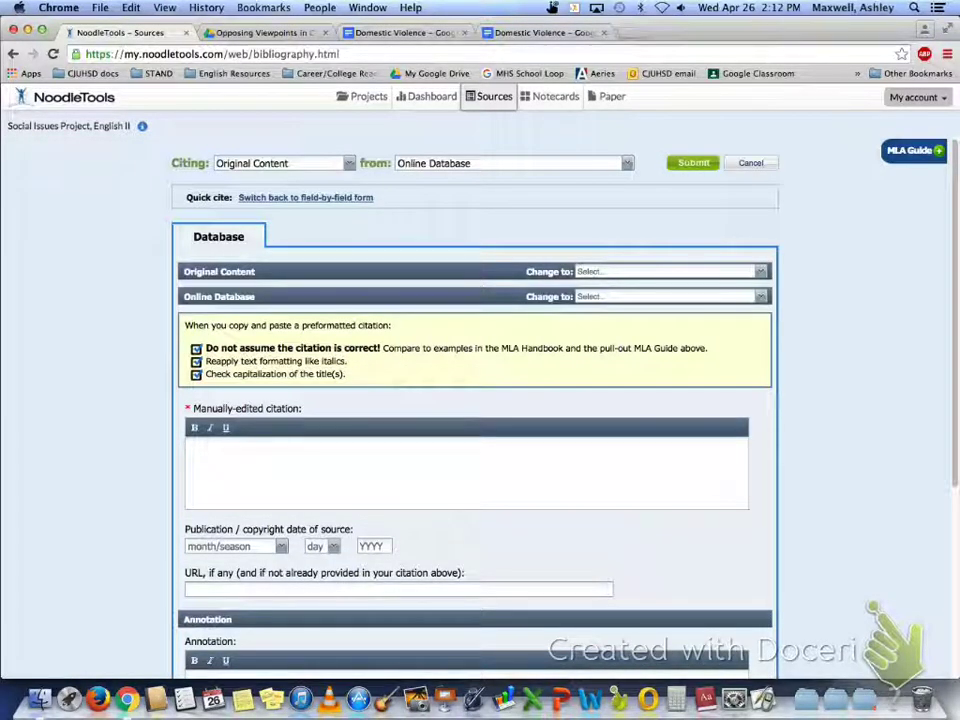
pyautogui.press('super+v')
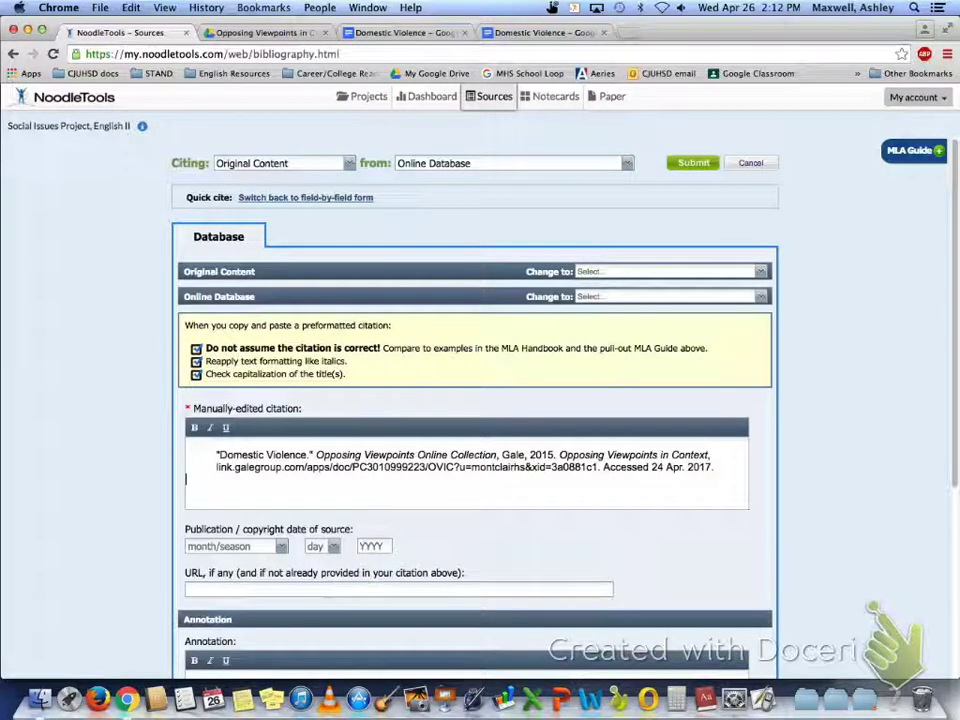
pyautogui.click(692, 162)
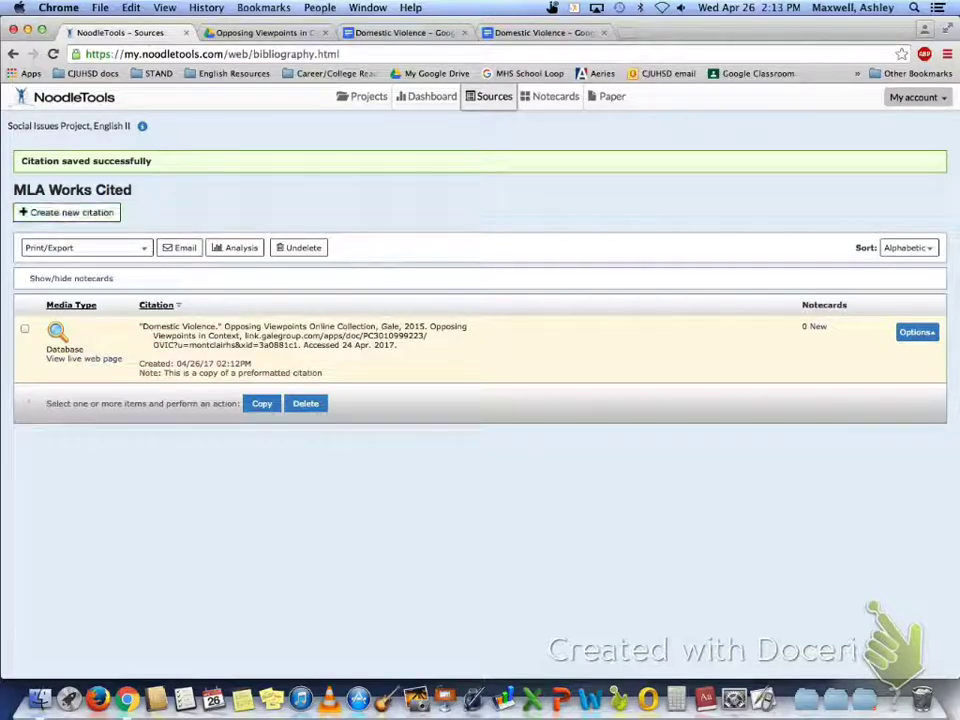
# - Start a new citation with Website as the source location, and open the CNN article on girls' social media use in a new tab
pyautogui.click(67, 212)
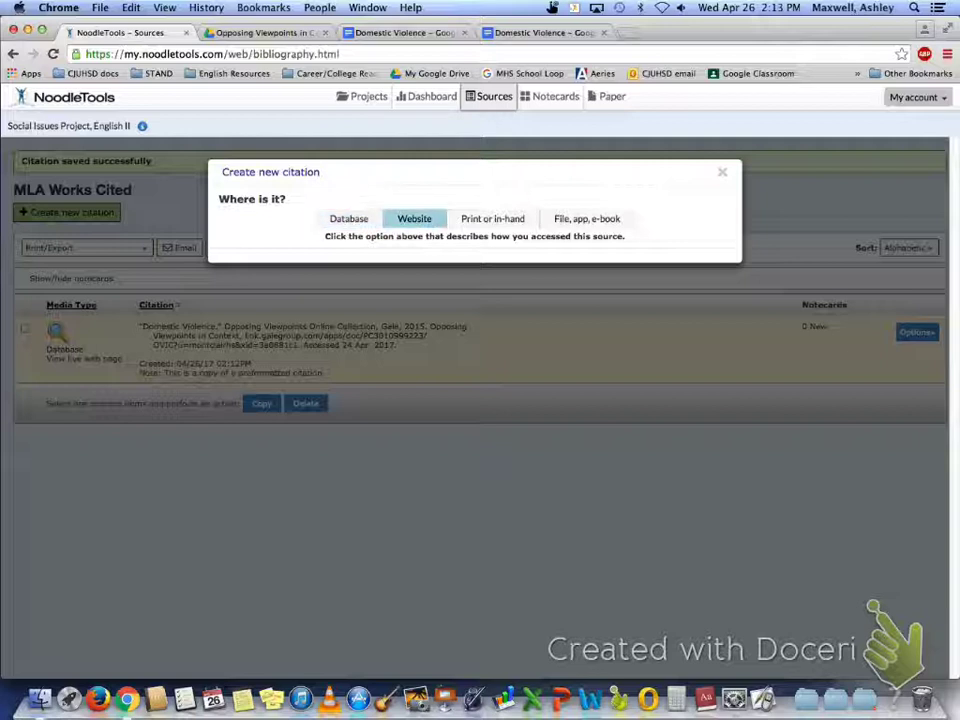
pyautogui.click(414, 218)
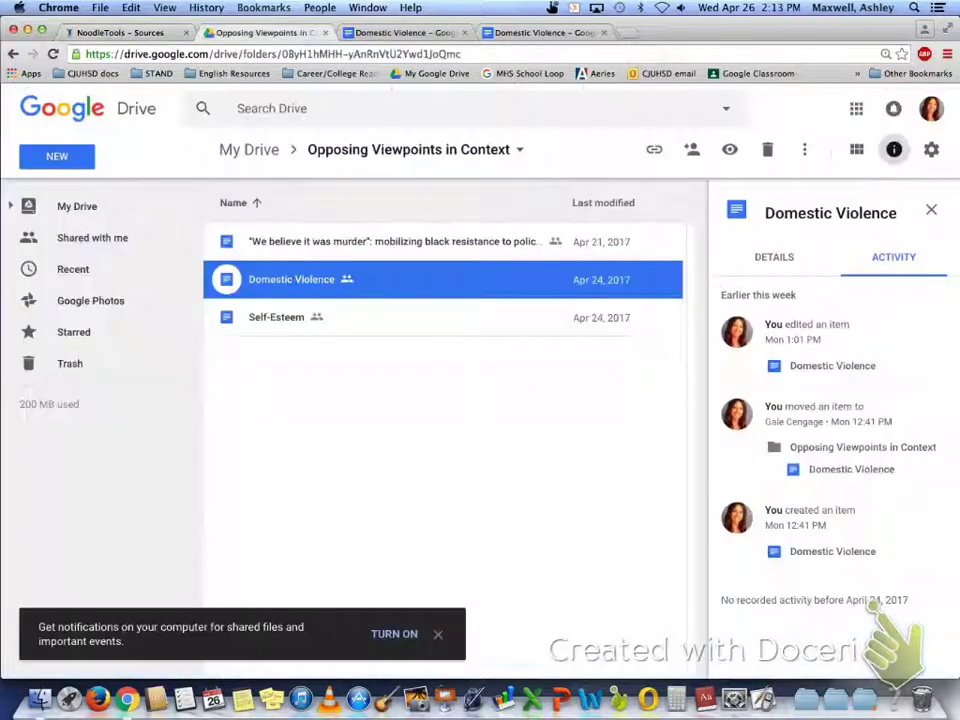
pyautogui.click(262, 32)
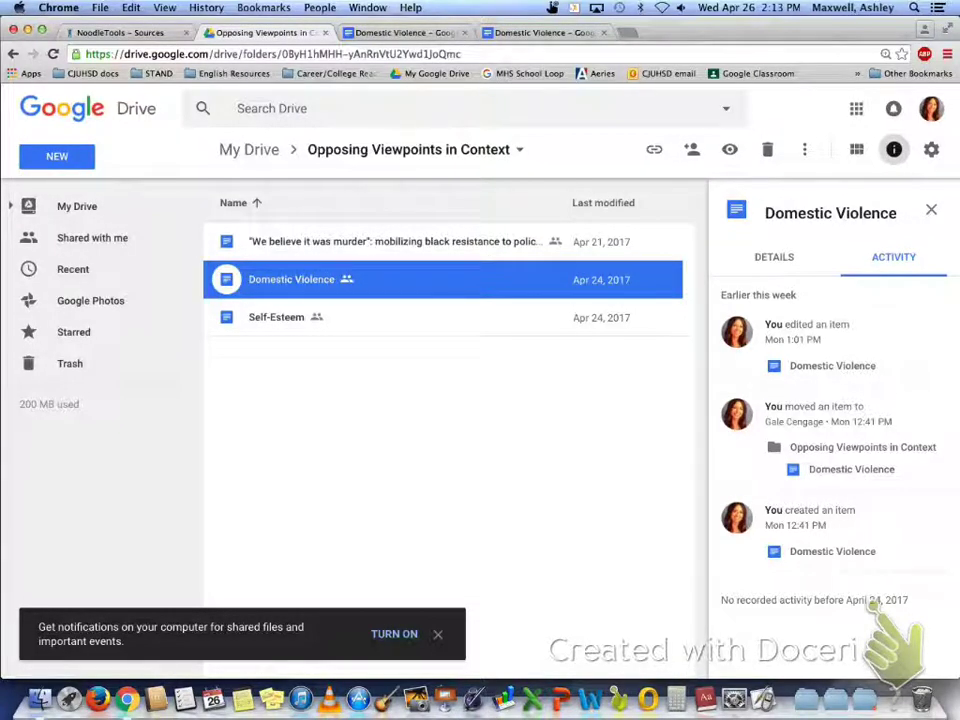
pyautogui.press('super+t')
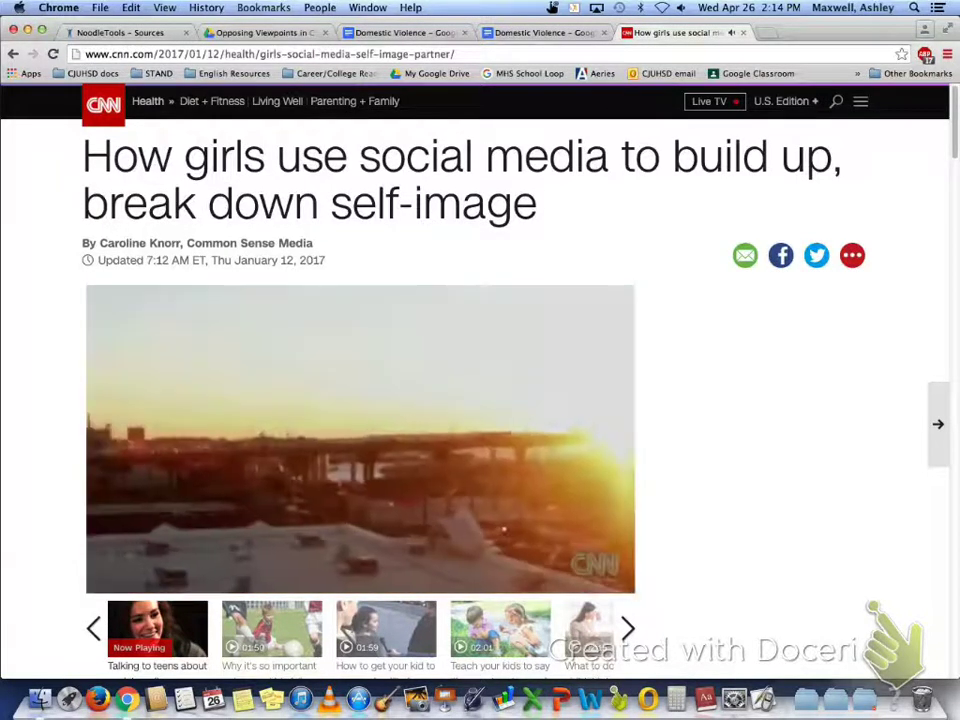
pyautogui.press('space')
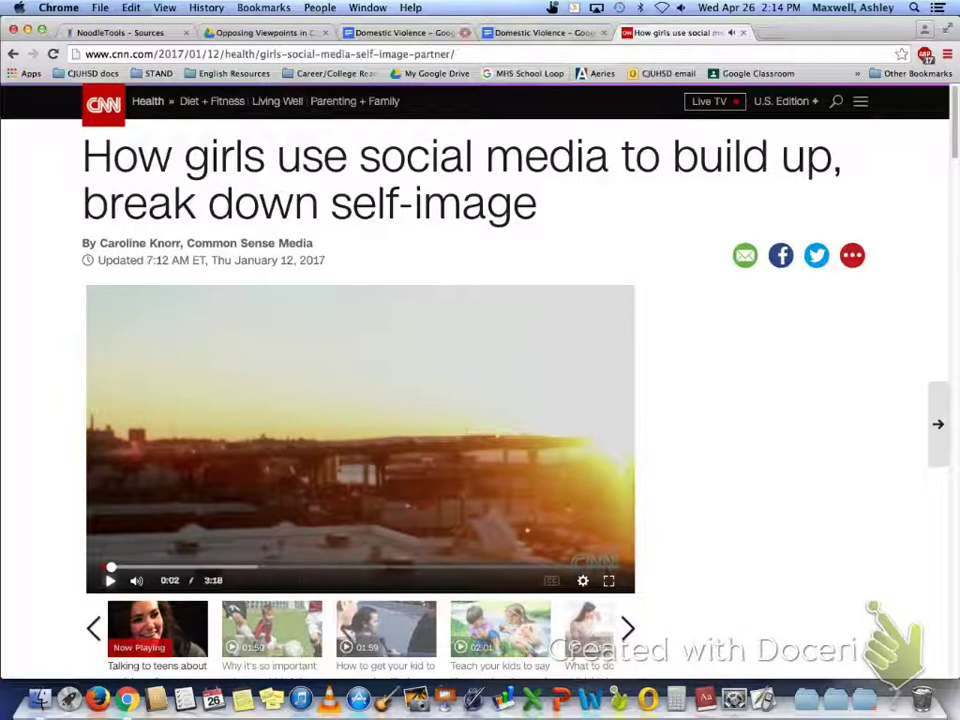
# - Copy the CNN headline "How girls use social media to build up, break down self-image" into the citation's web page or article title
pyautogui.moveTo(83, 157); pyautogui.dragTo(538, 210)
pyautogui.press('super+c')
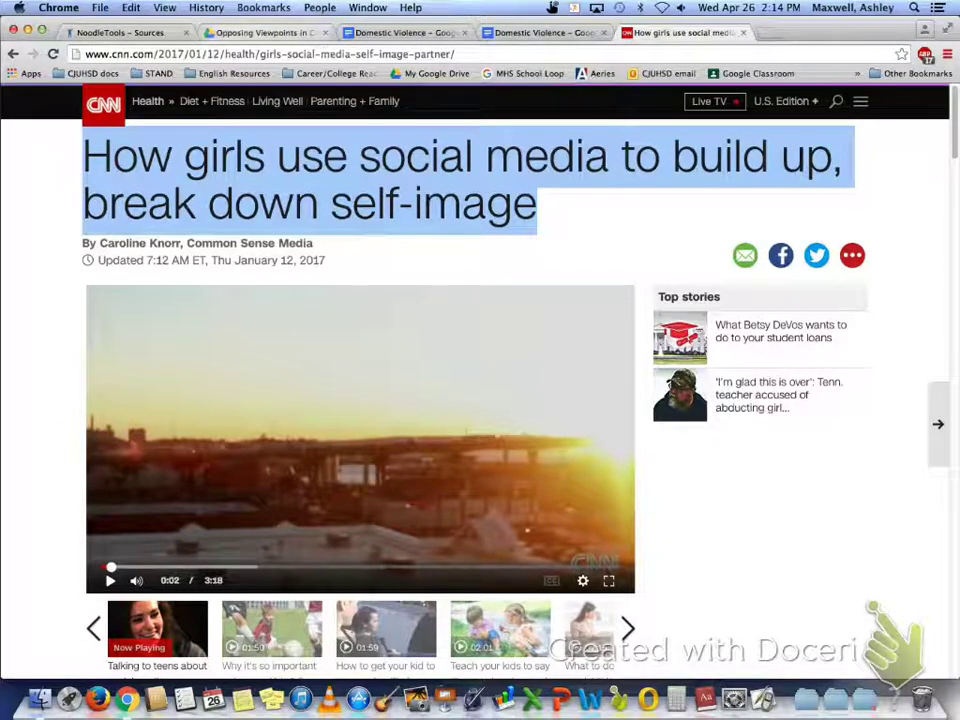
pyautogui.click(124, 32)
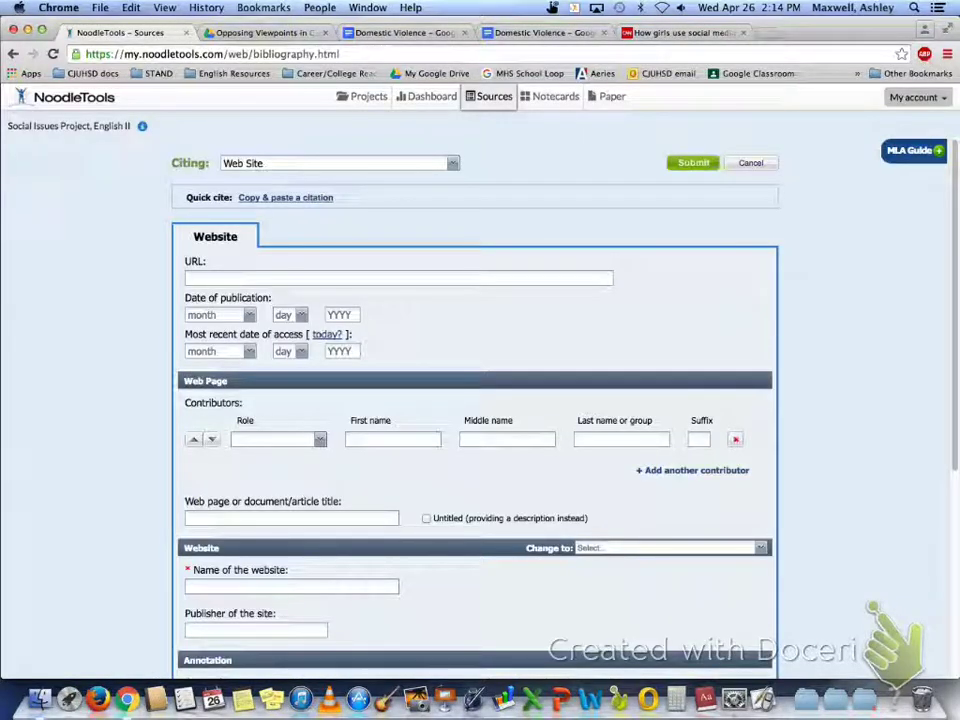
pyautogui.click(291, 518)
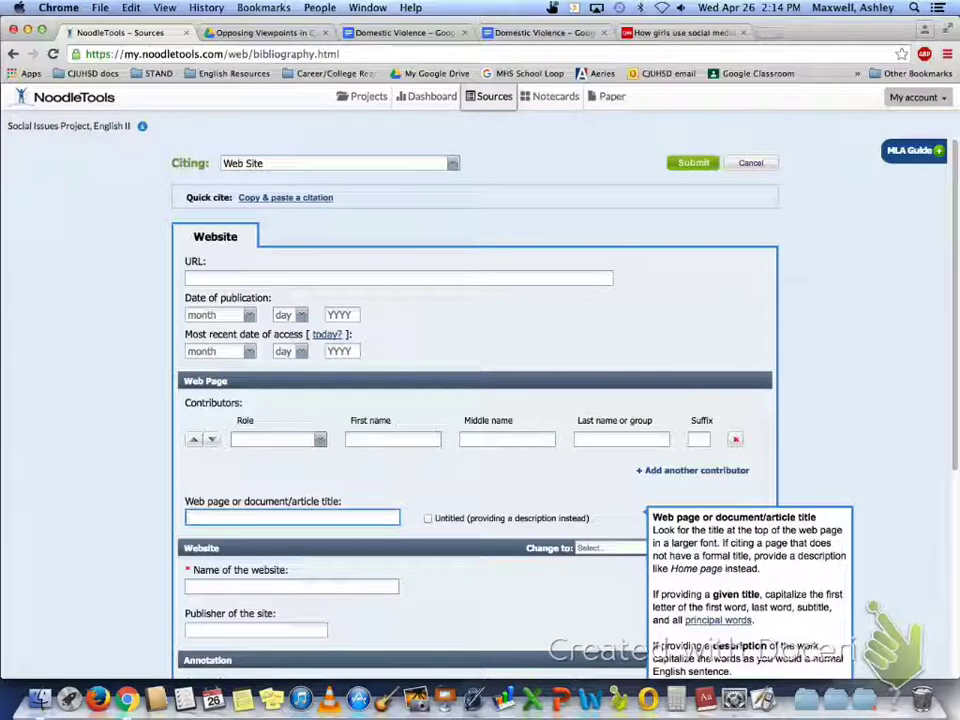
pyautogui.press('super+v')
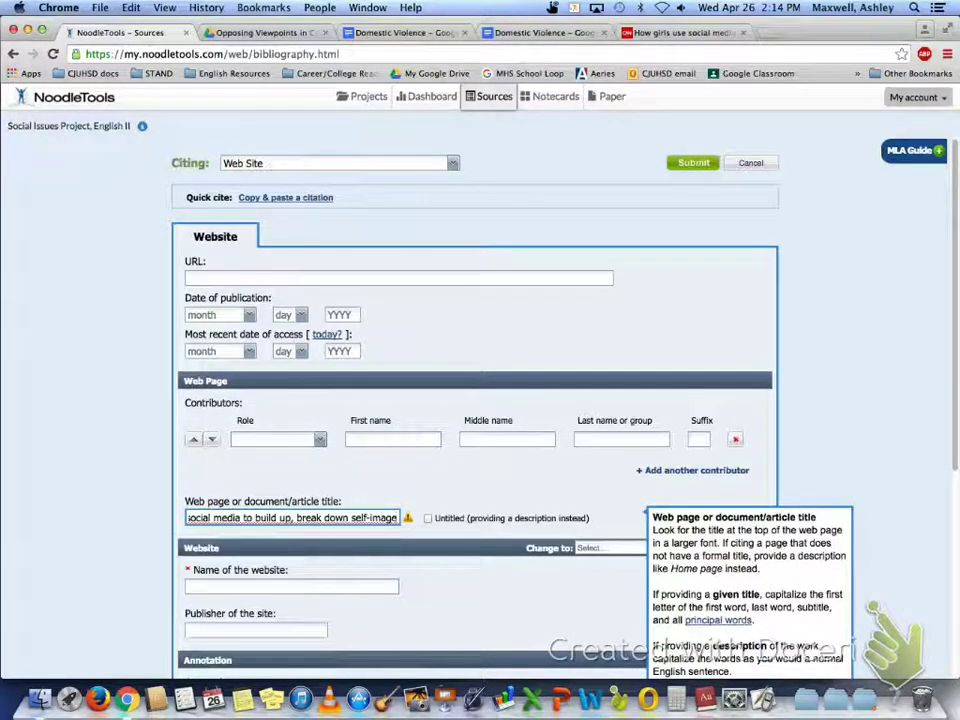
# - Copy the CNN article's web address into the URL field of the website citation
pyautogui.click(398, 278)
pyautogui.click(683, 32)
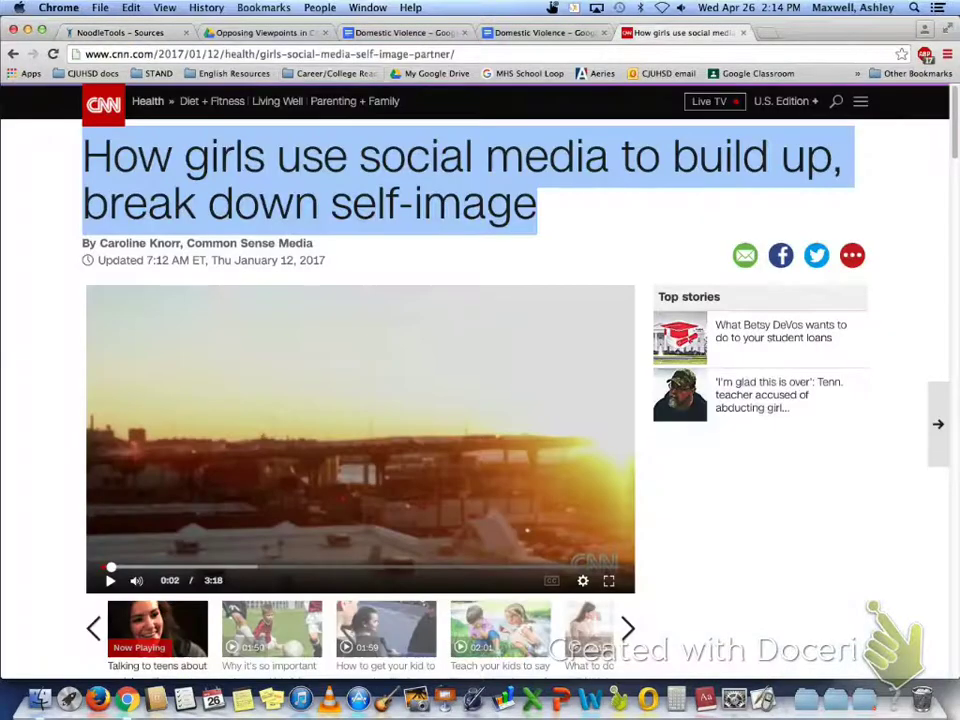
pyautogui.press('super+l')
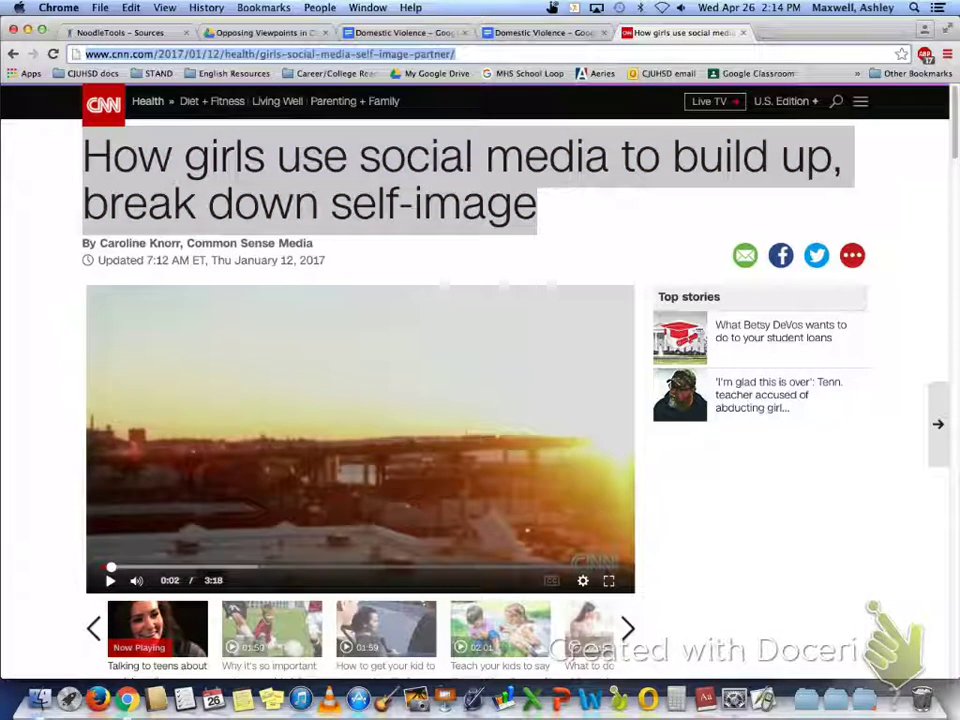
pyautogui.click(120, 32)
pyautogui.press('super+v')
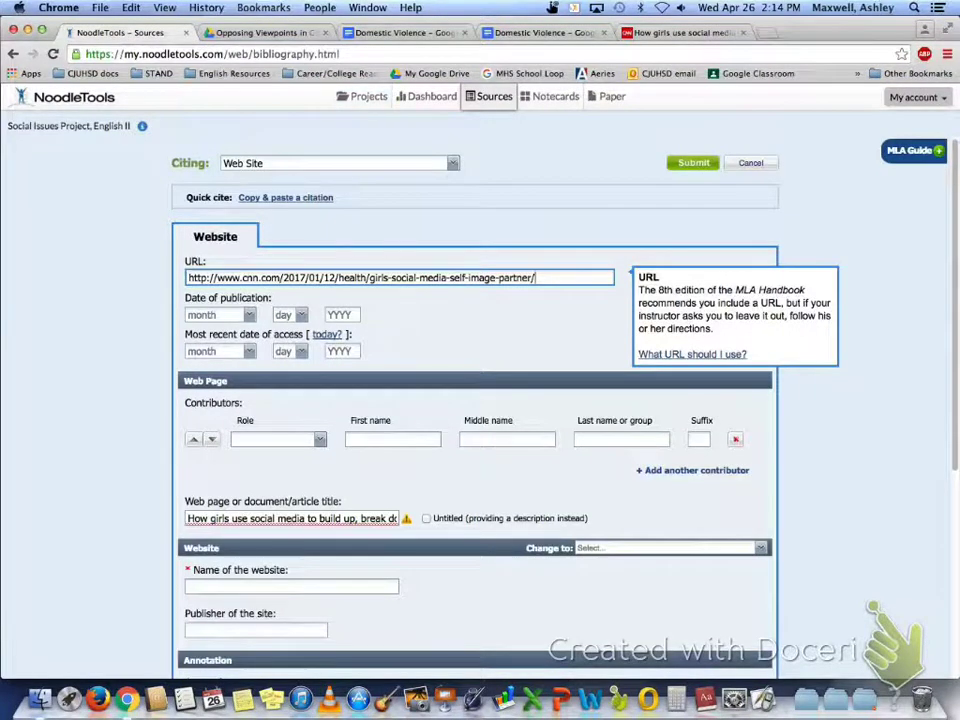
# - Check the article's date, then set the publication date to January 12, 2007 and the most recent access date to today
pyautogui.press('super+5')
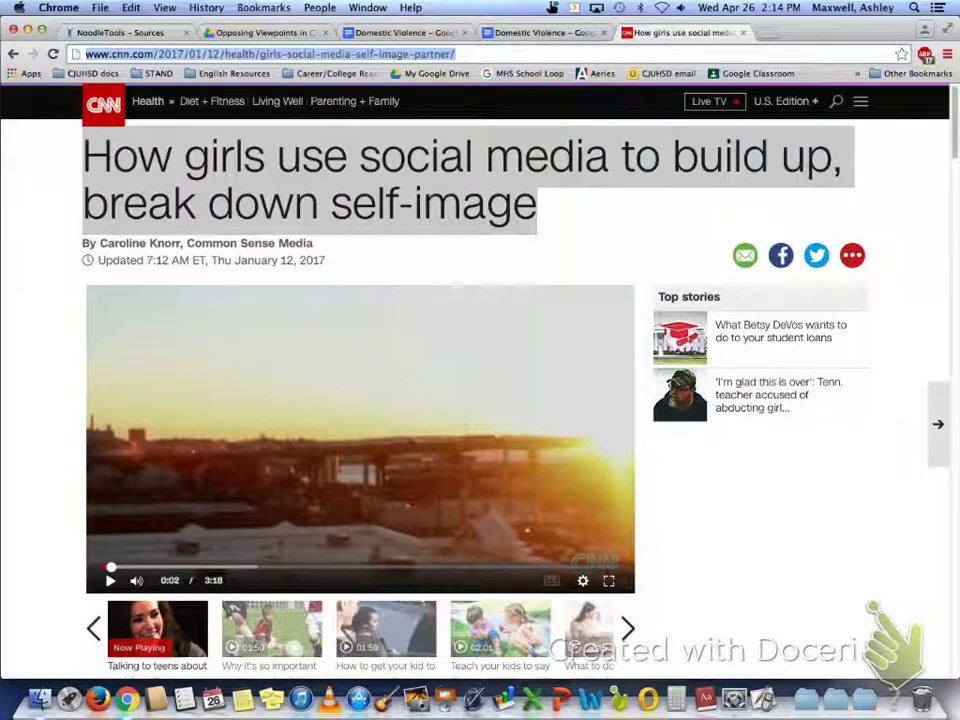
pyautogui.click(125, 32)
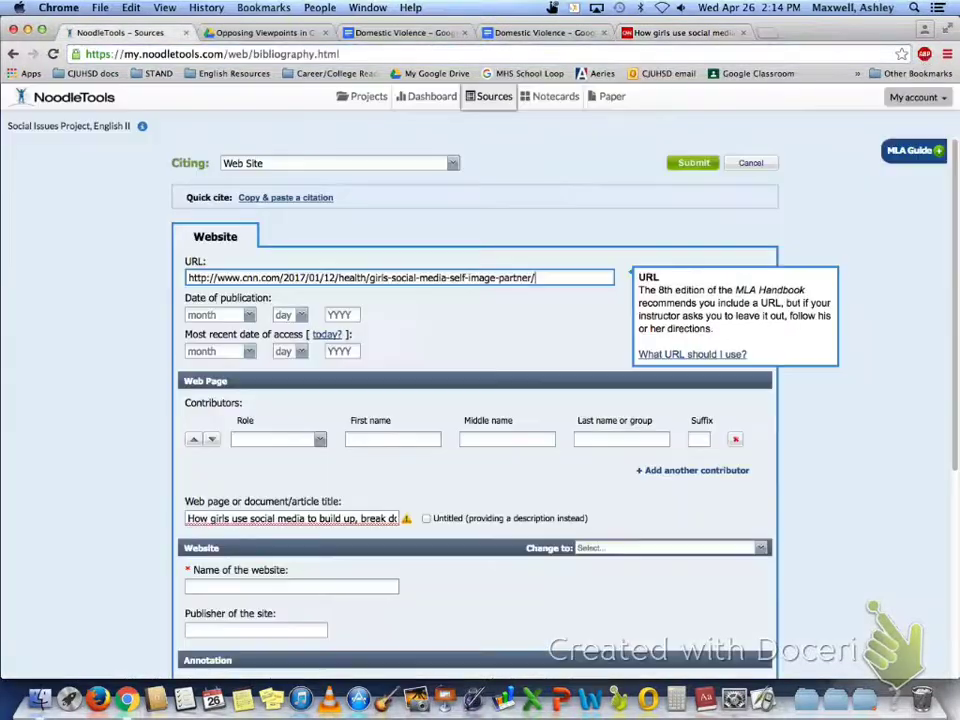
pyautogui.click(250, 314)
pyautogui.click(205, 347)
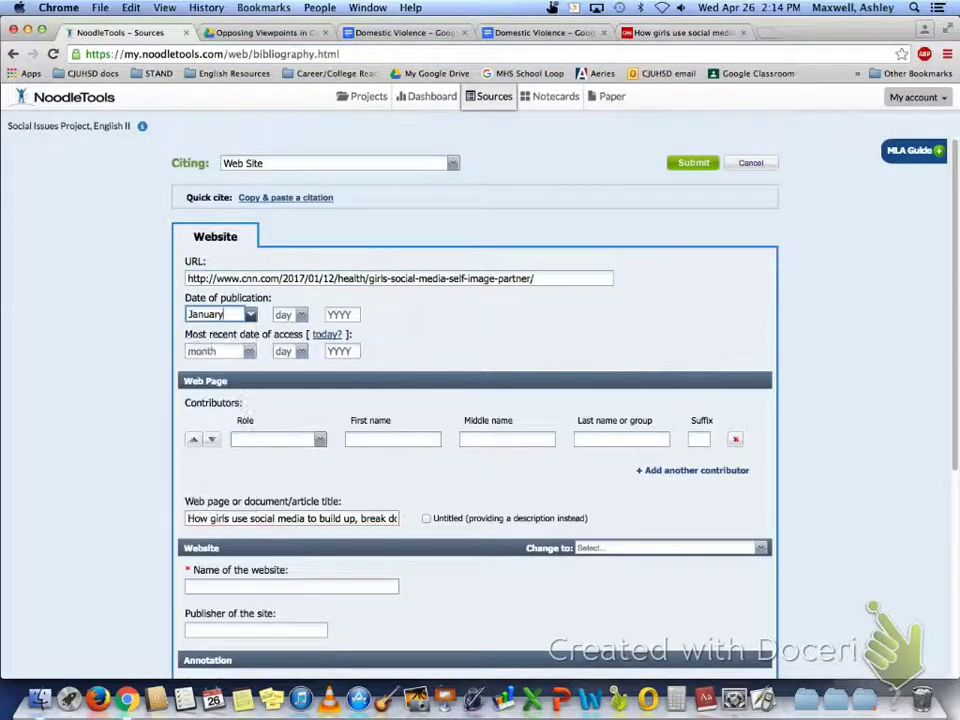
pyautogui.click(290, 314)
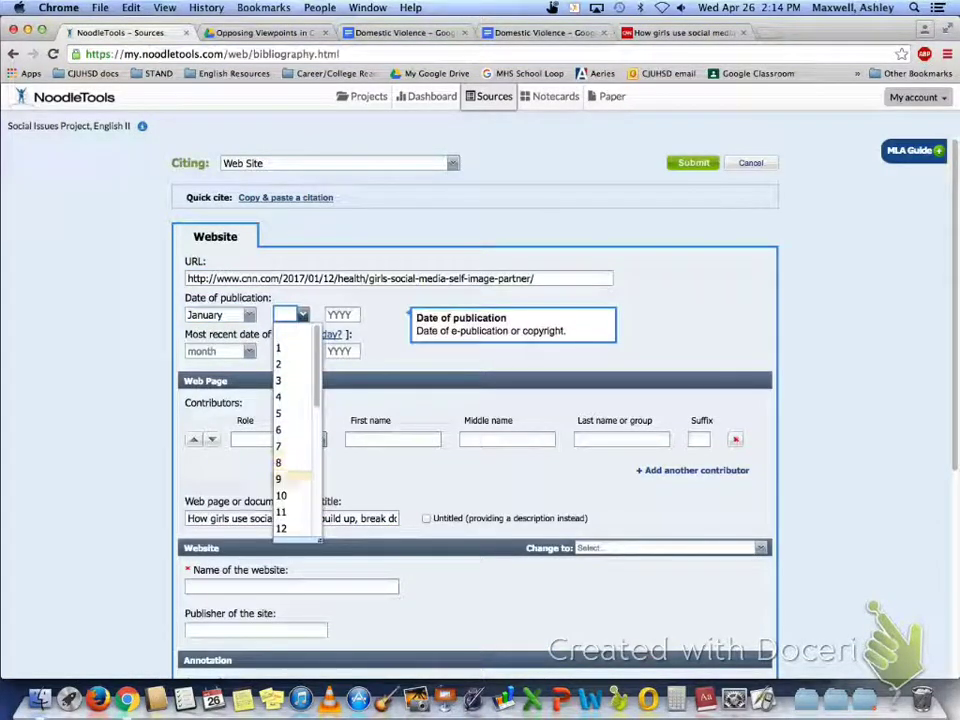
pyautogui.click(282, 528)
pyautogui.click(342, 314)
pyautogui.write('2007')
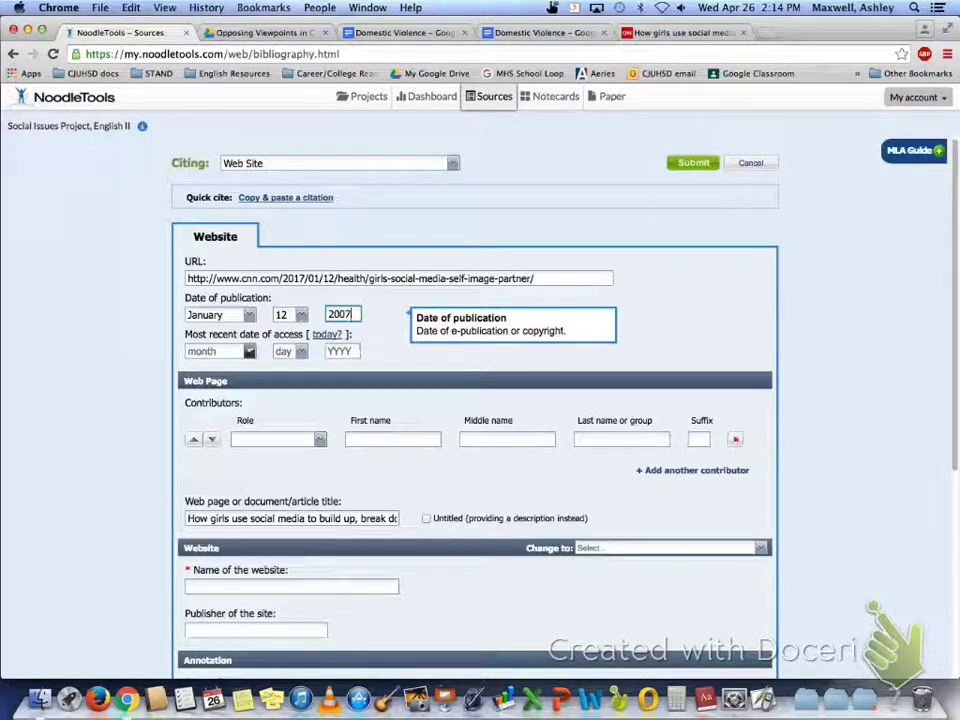
pyautogui.click(250, 351)
pyautogui.click(327, 334)
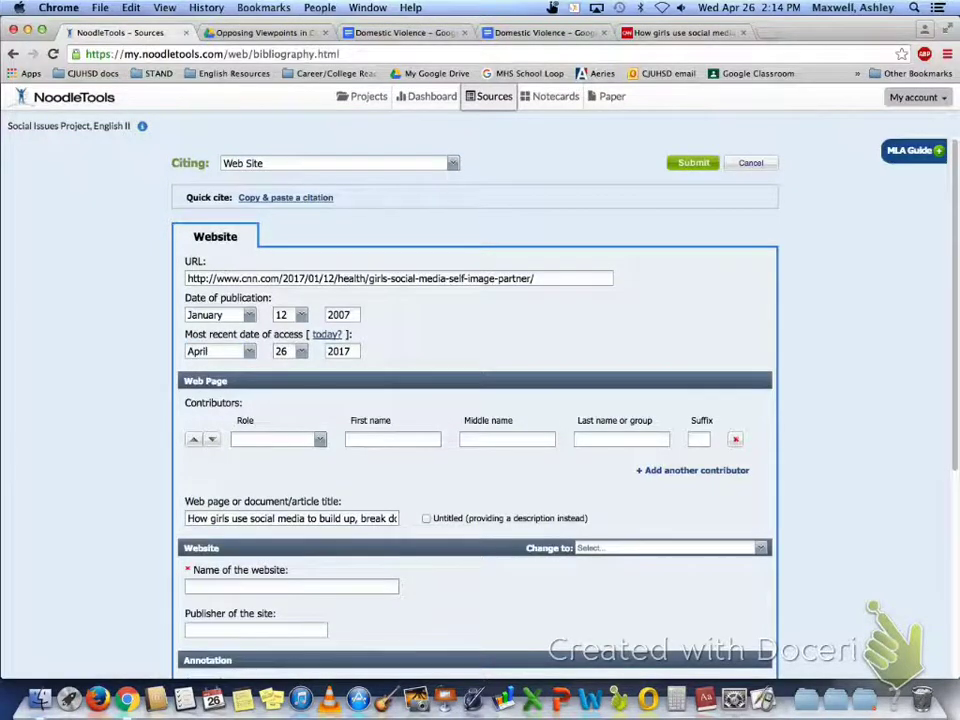
# - Set the web page contributor's role to Author
pyautogui.scroll(-3, 475, 420)
pyautogui.click(321, 309)
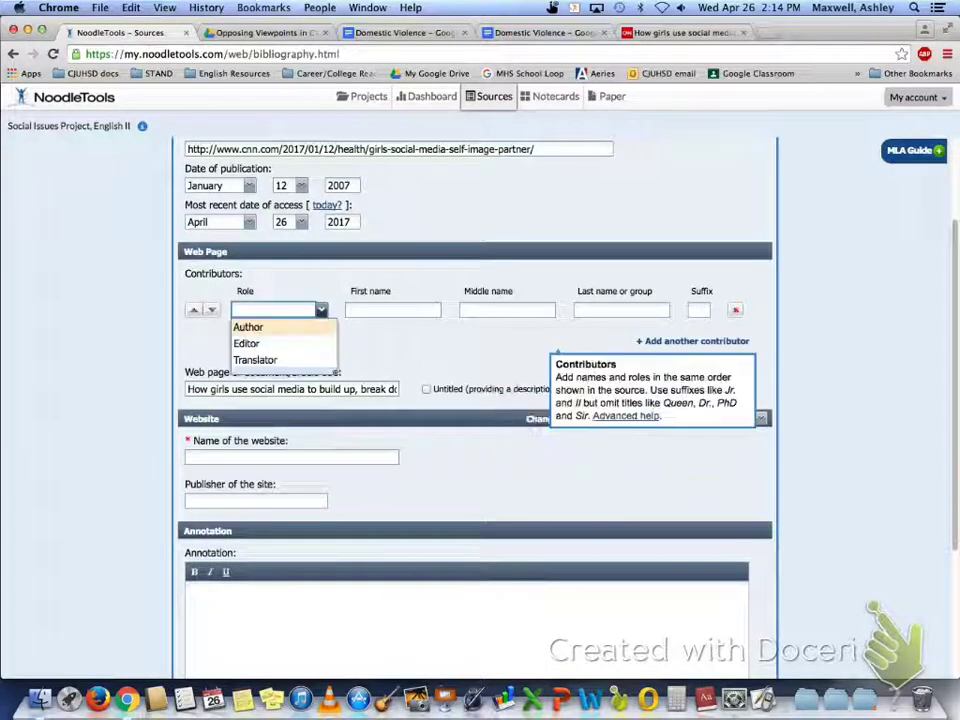
pyautogui.click(248, 327)
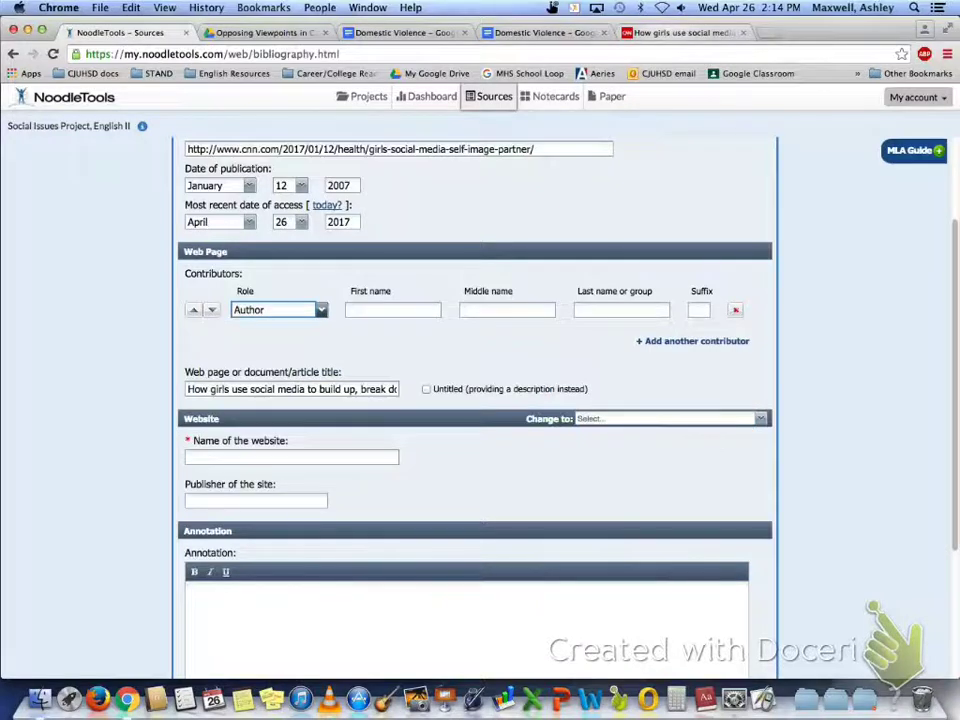
# - Check the byline of the CNN article and enter the author's first and last name for the contributor, with no middle name
pyautogui.click(682, 32)
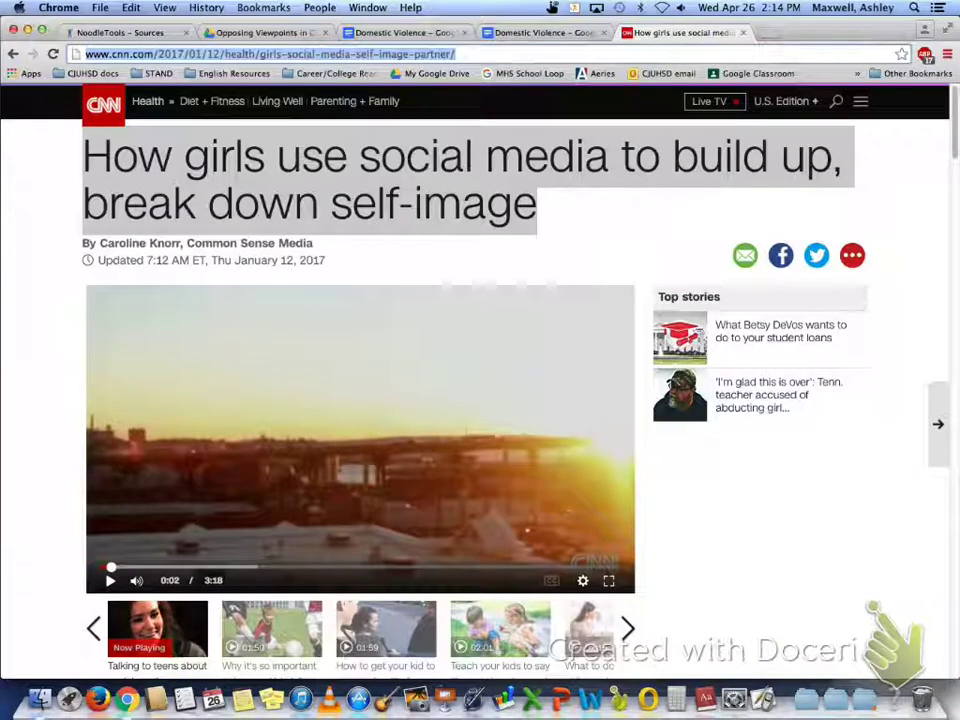
pyautogui.doubleClick(164, 243)
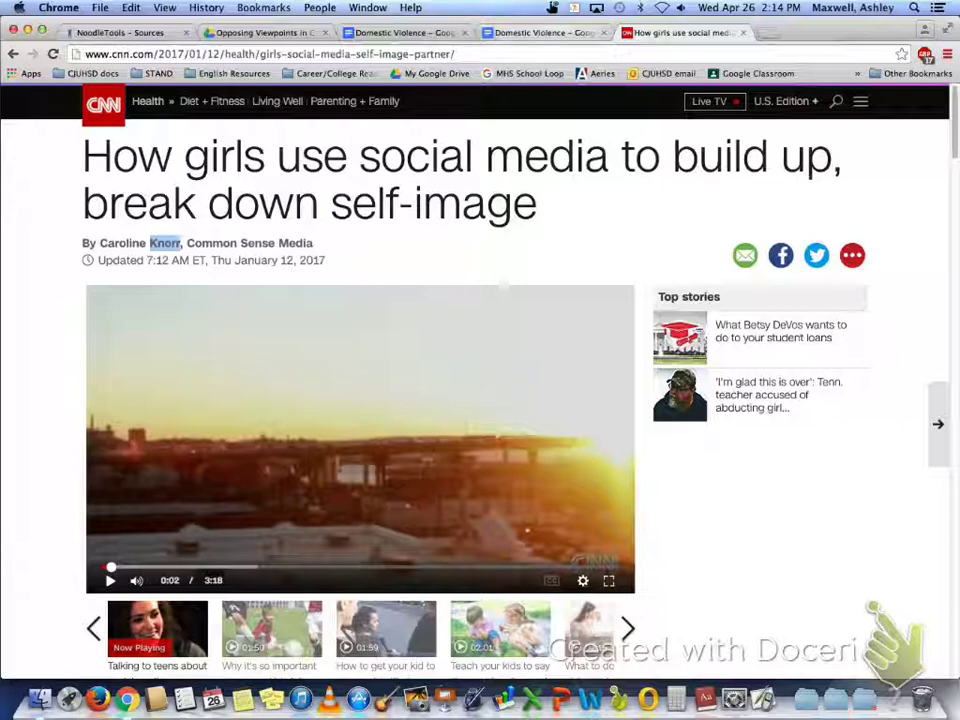
pyautogui.click(262, 32)
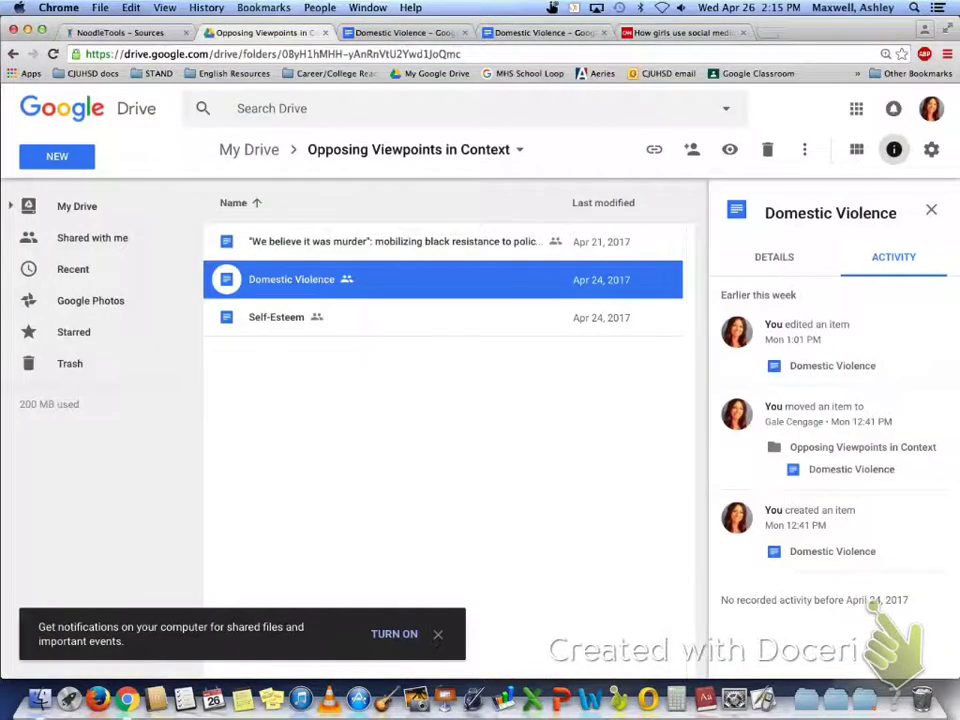
pyautogui.click(118, 32)
pyautogui.press('Tab')
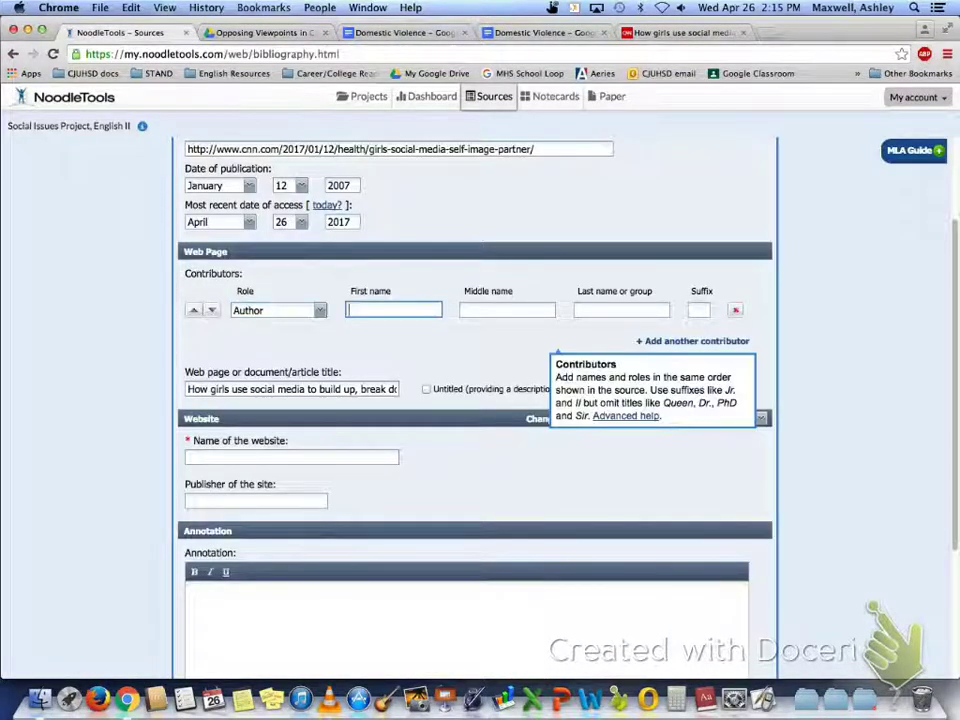
pyautogui.write('Caroline')
pyautogui.press('Tab')
pyautogui.write('Knorr')
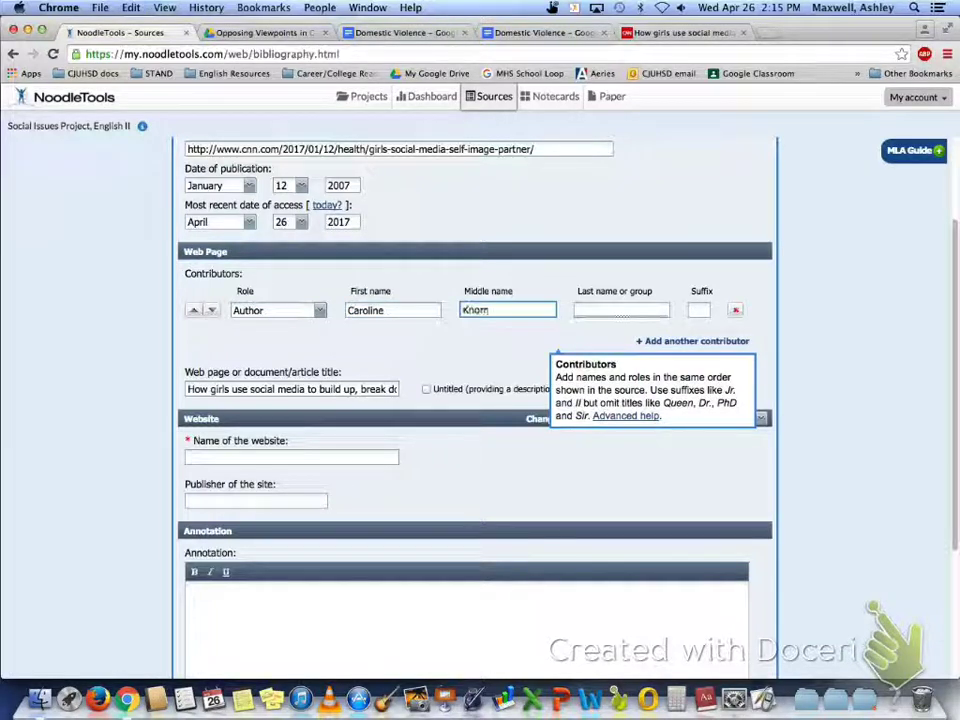
pyautogui.press('super+a')
pyautogui.press('BackSpace')
pyautogui.press('Tab')
pyautogui.write('Knorr')
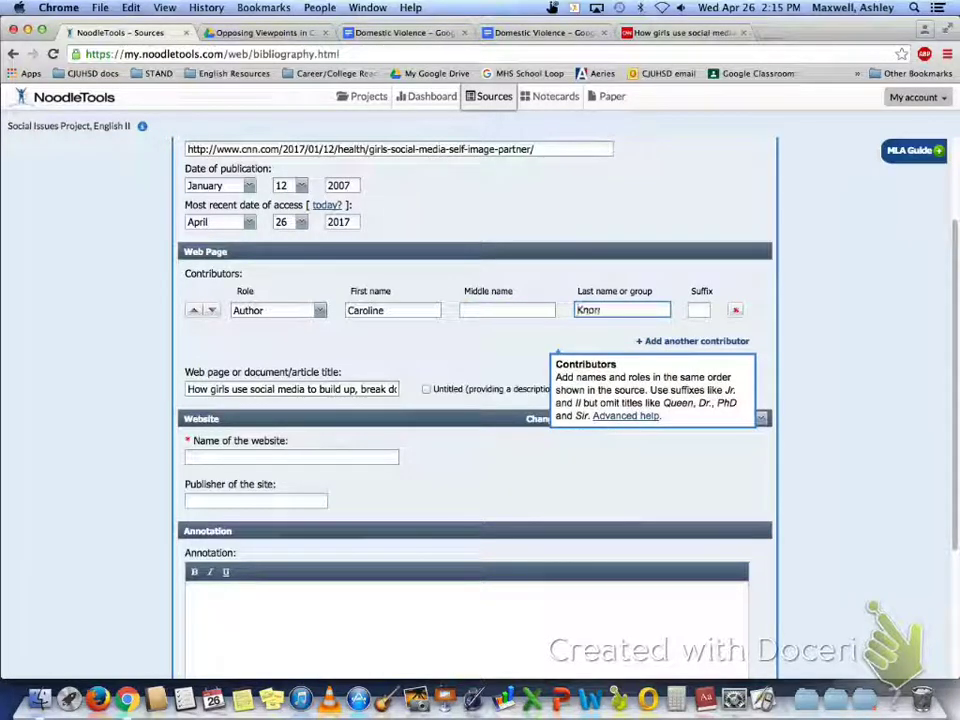
pyautogui.press('Tab')
# - Set the name of the website to CNN, leaving the site's publisher and the annotation blank
pyautogui.scroll(-1, 475, 400)
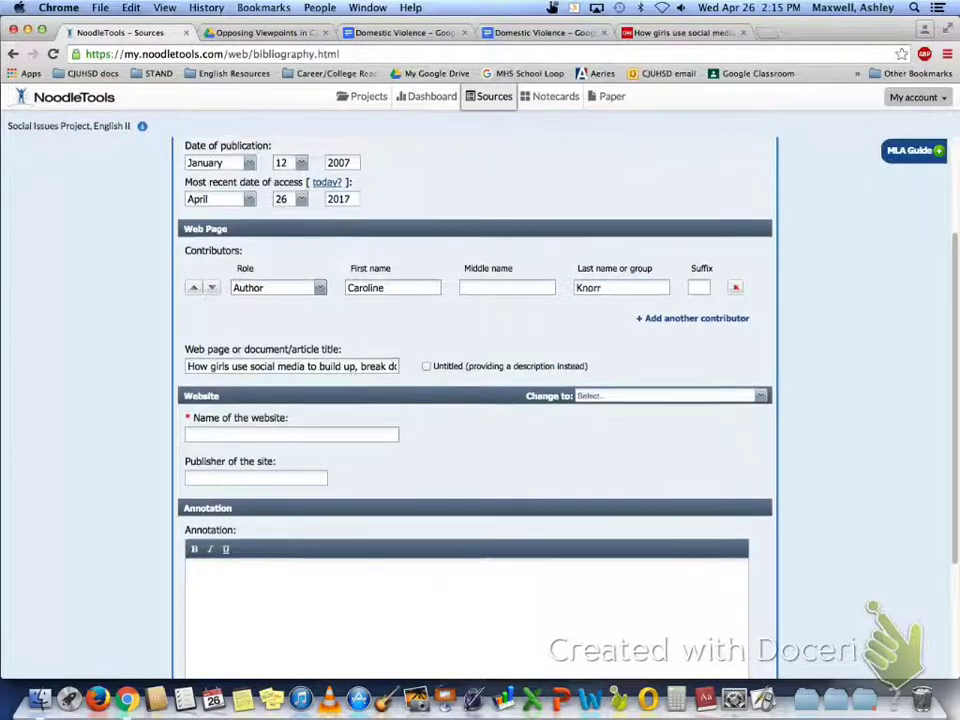
pyautogui.scroll(-3, 475, 400)
pyautogui.click(292, 317)
pyautogui.write('CNN')
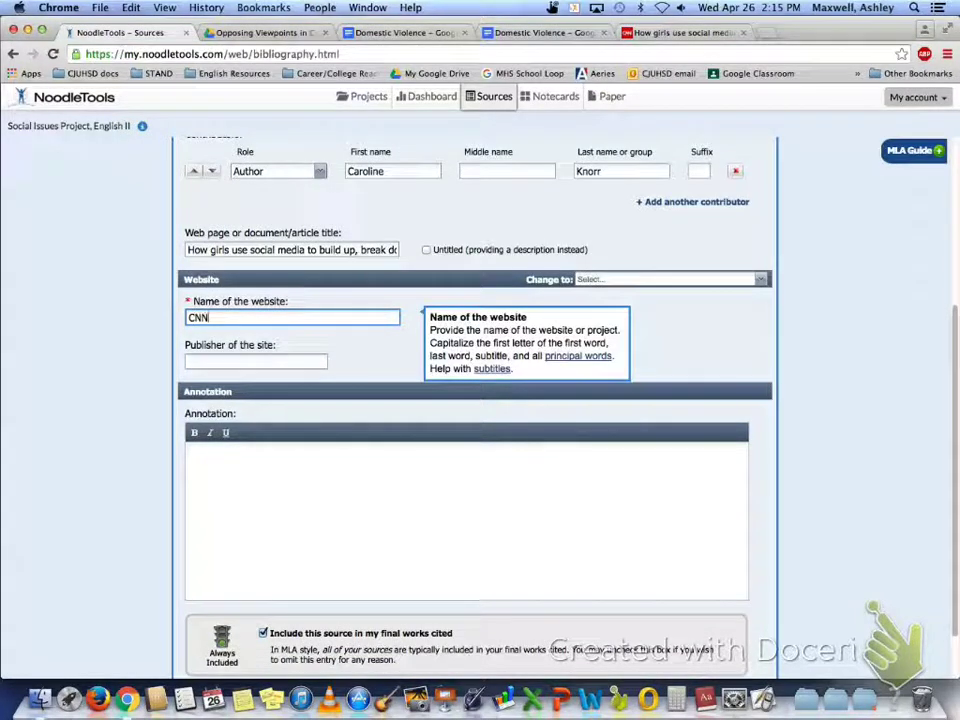
pyautogui.click(256, 361)
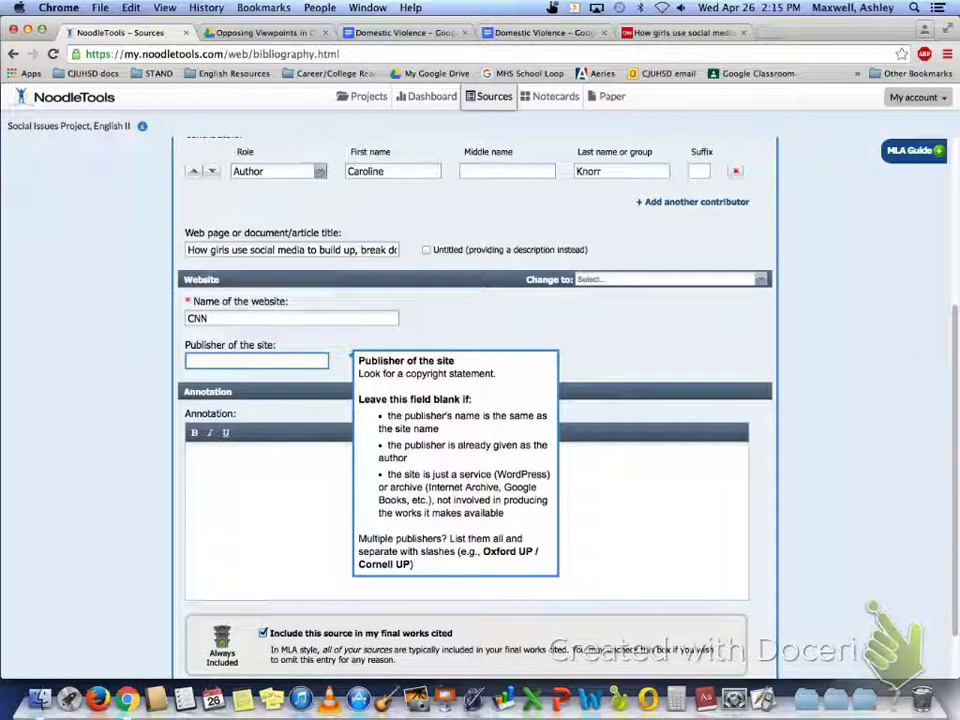
pyautogui.click(187, 448)
pyautogui.scroll(-2, 467, 450)
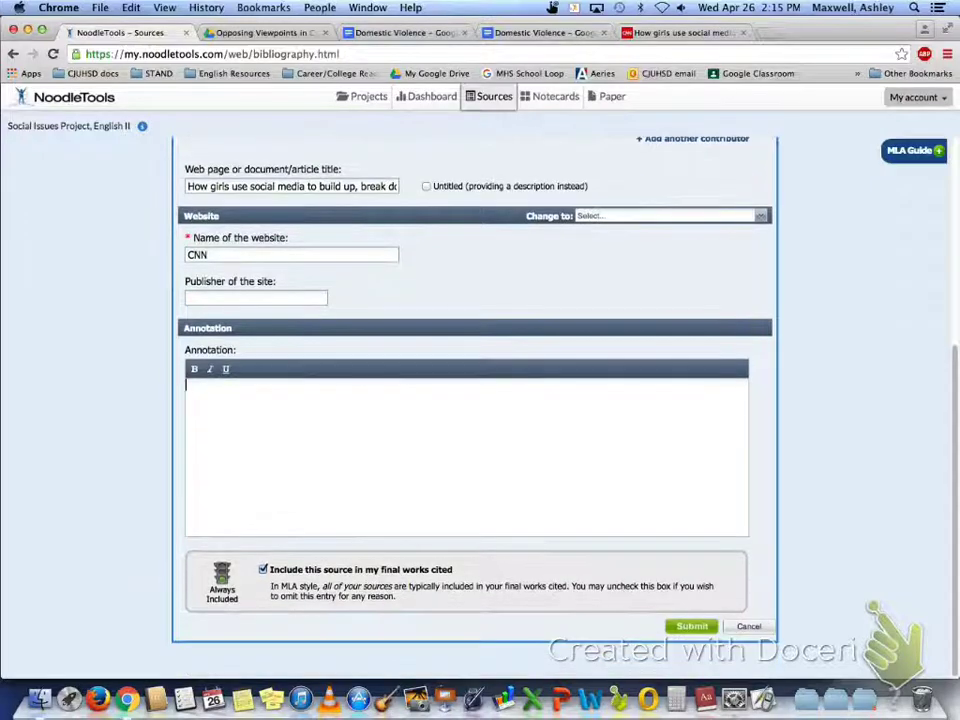